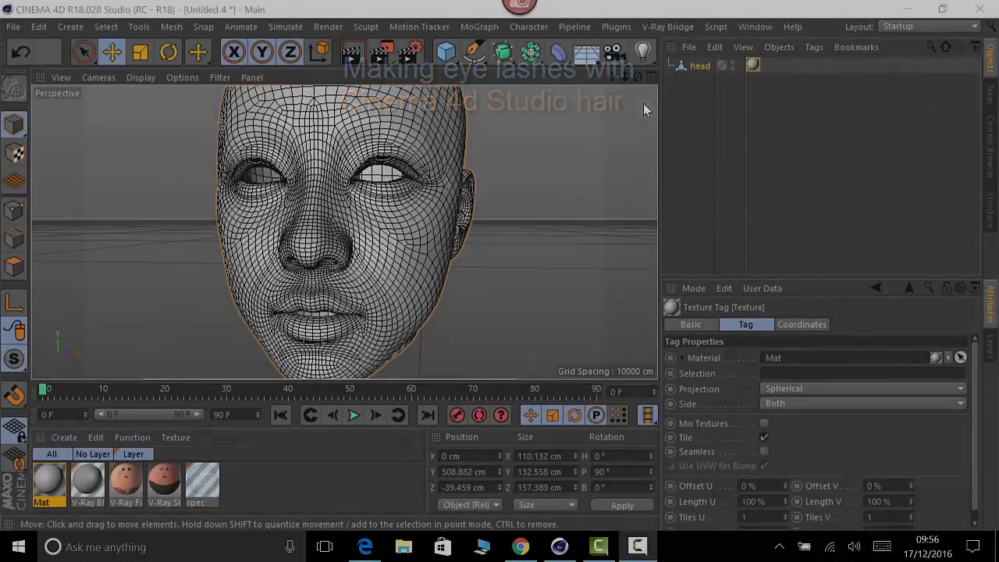
# Convert the edge row selected along the lower eyelid of the head mesh into a spline with Edge to Spline
pyautogui.moveTo(625, 75); pyautogui.dragTo(602, 192)
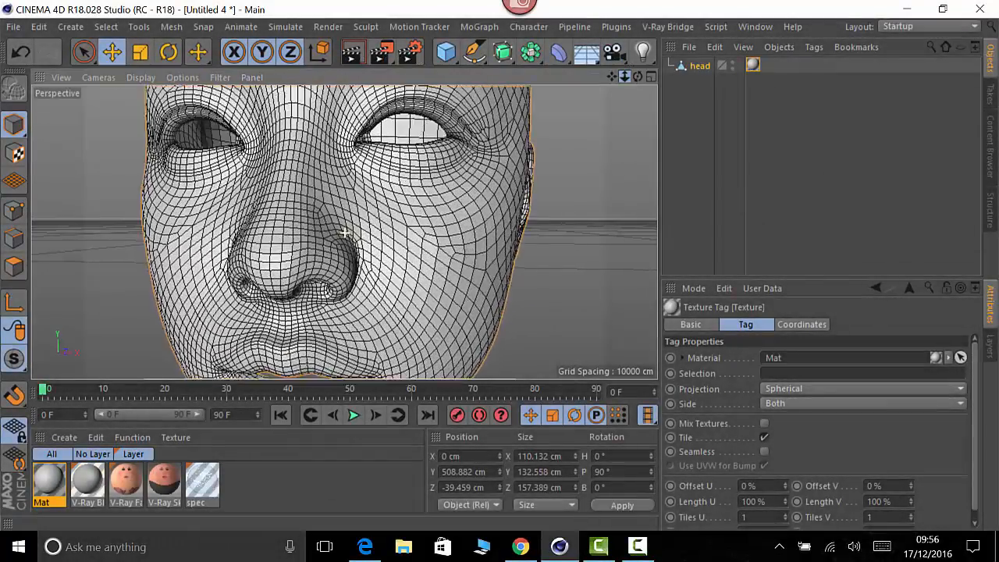
pyautogui.scroll(4, 345, 233)
pyautogui.moveTo(624, 76)
pyautogui.mouseDown()
pyautogui.moveTo(659, 76)
pyautogui.moveTo(616, 85)
pyautogui.mouseUp()
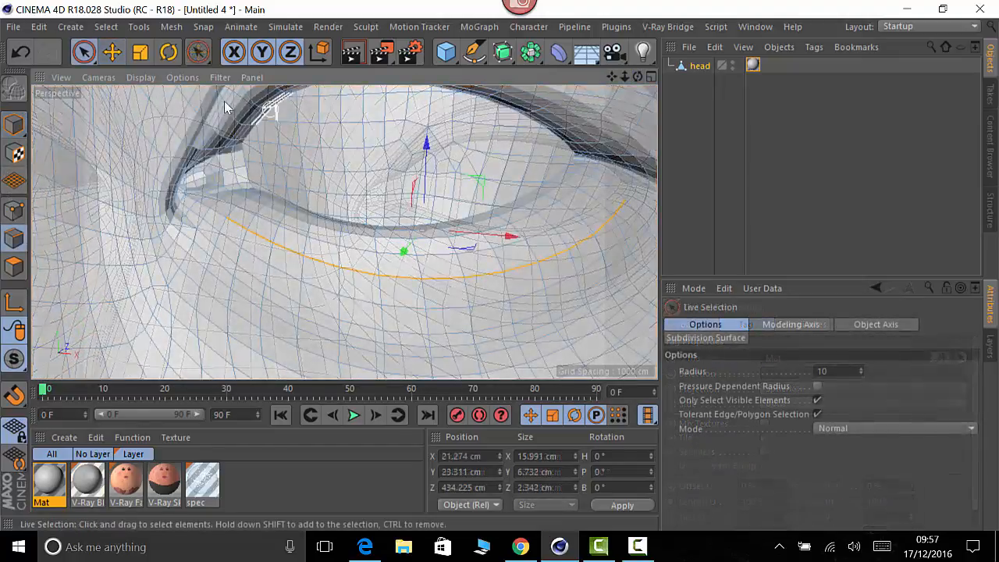
pyautogui.click(170, 27)
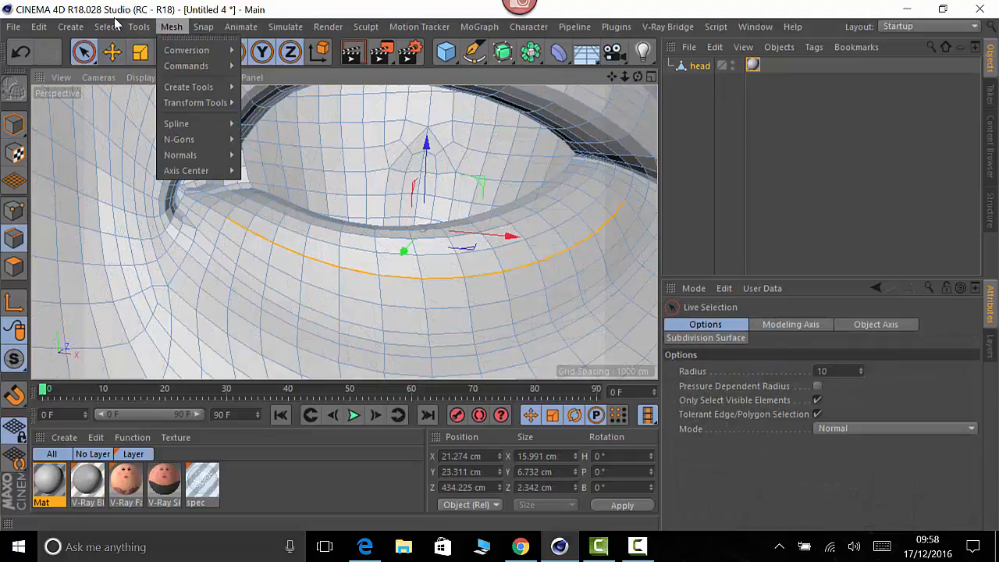
pyautogui.moveTo(206, 69)
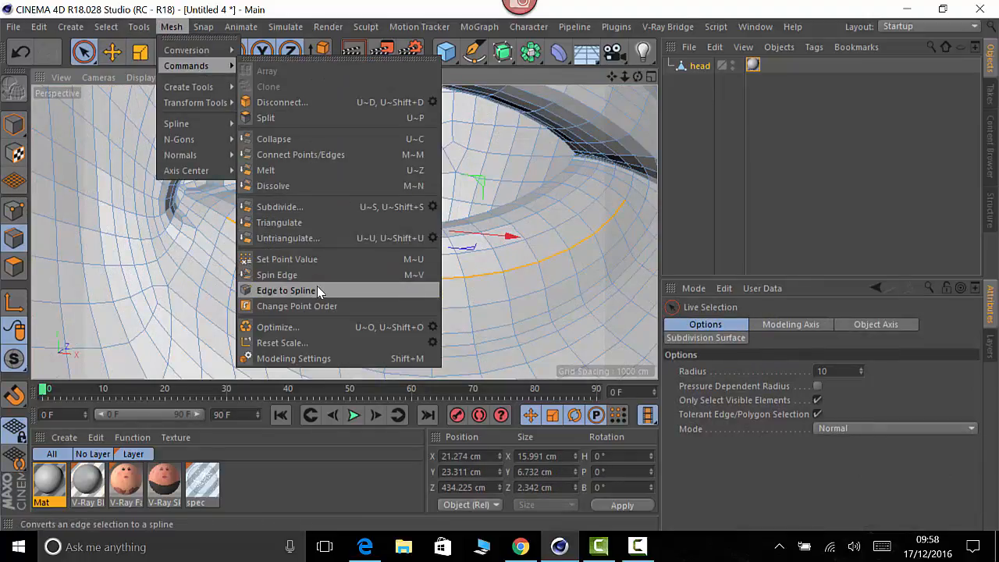
pyautogui.click(317, 290)
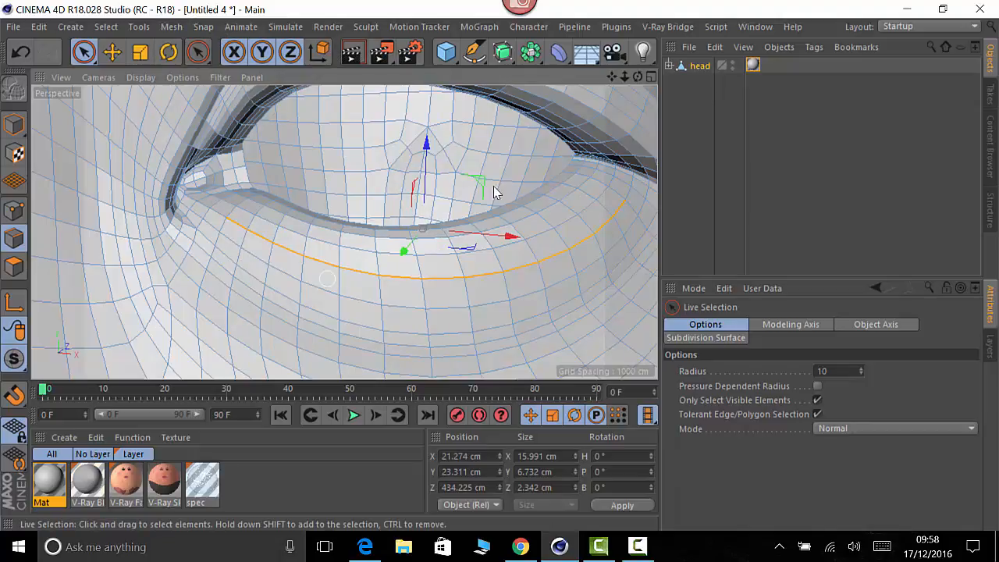
# Select the eyelid spline nested under the head object and add a Hair object to it
pyautogui.click(670, 65)
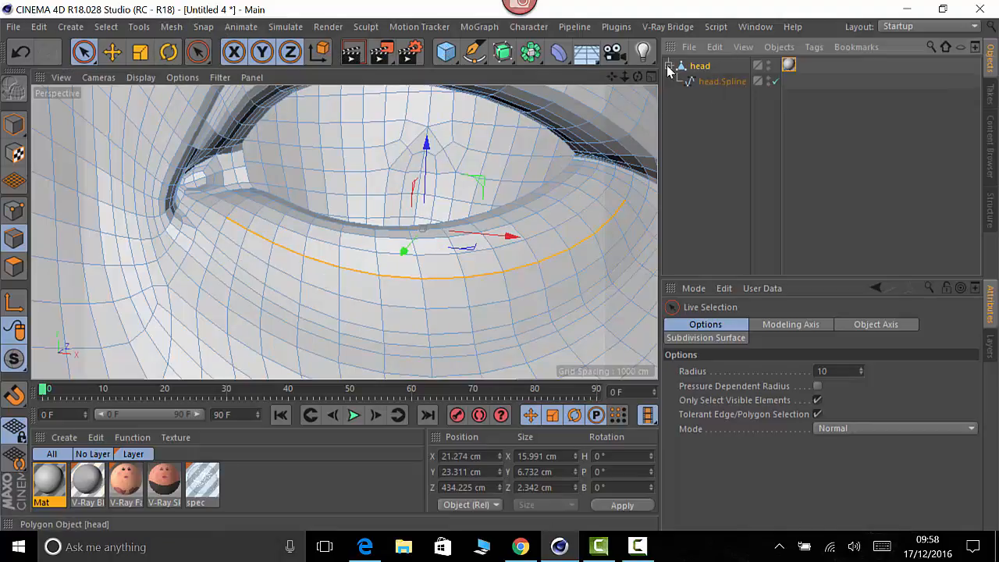
pyautogui.click(711, 81)
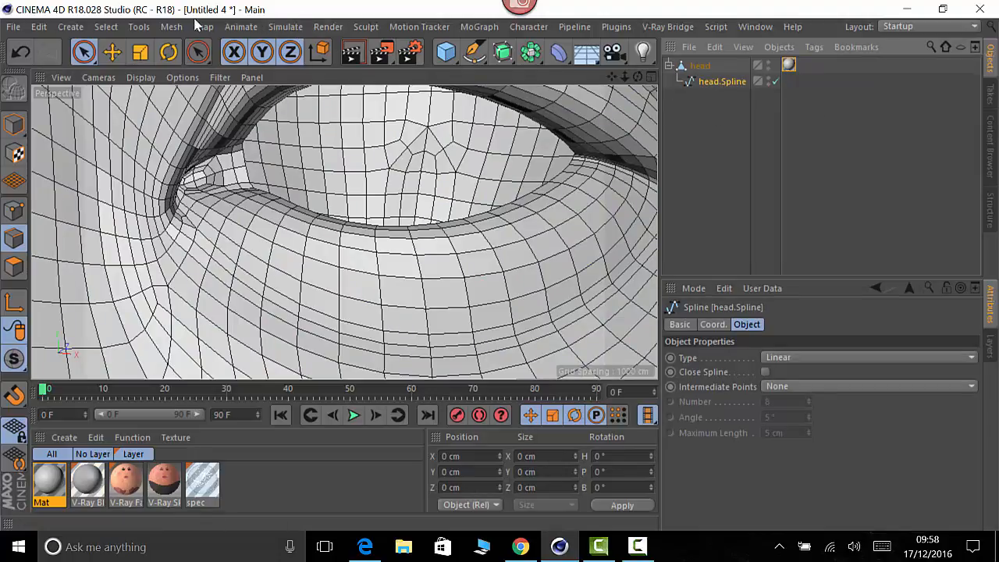
pyautogui.click(286, 27)
pyautogui.moveTo(311, 125)
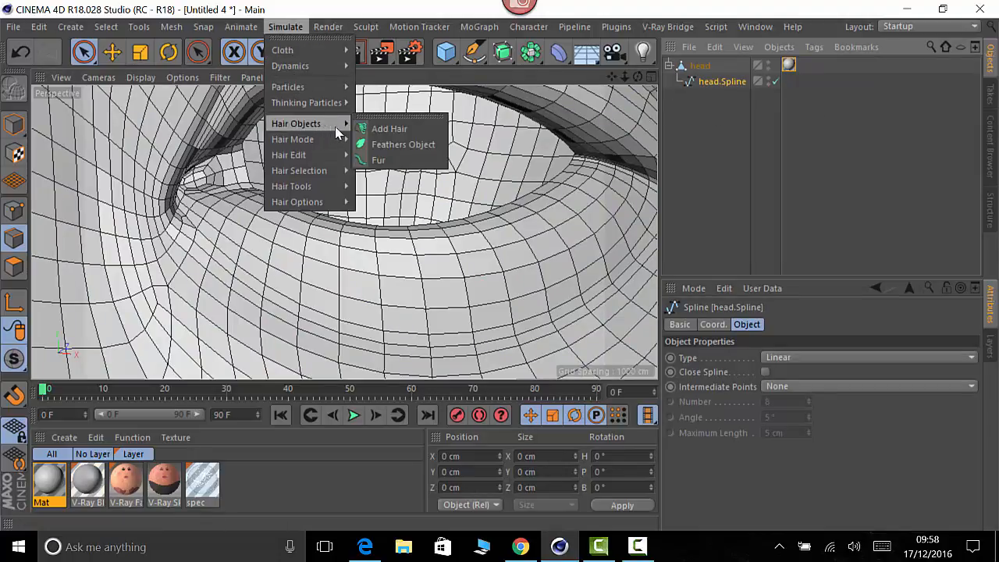
pyautogui.click(389, 128)
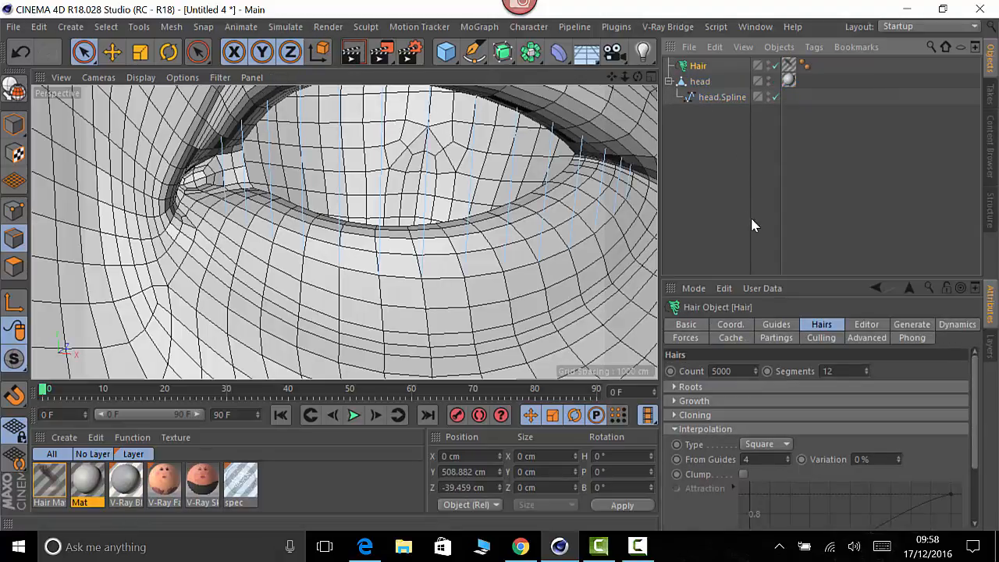
# Set the root placement of the hair guides to Spline Uniform
pyautogui.click(776, 326)
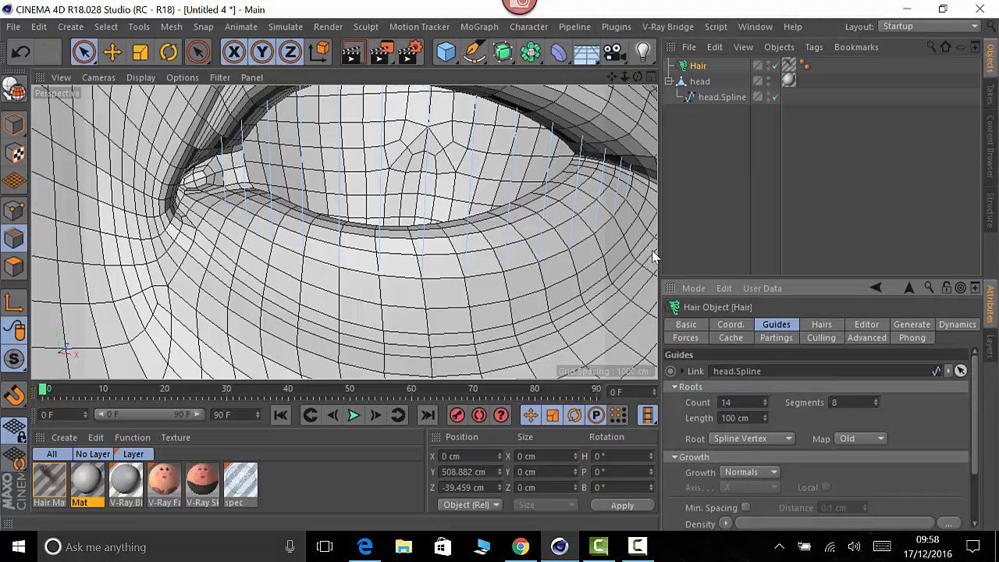
pyautogui.scroll(-1, 983, 393)
pyautogui.scroll(-1, 982, 393)
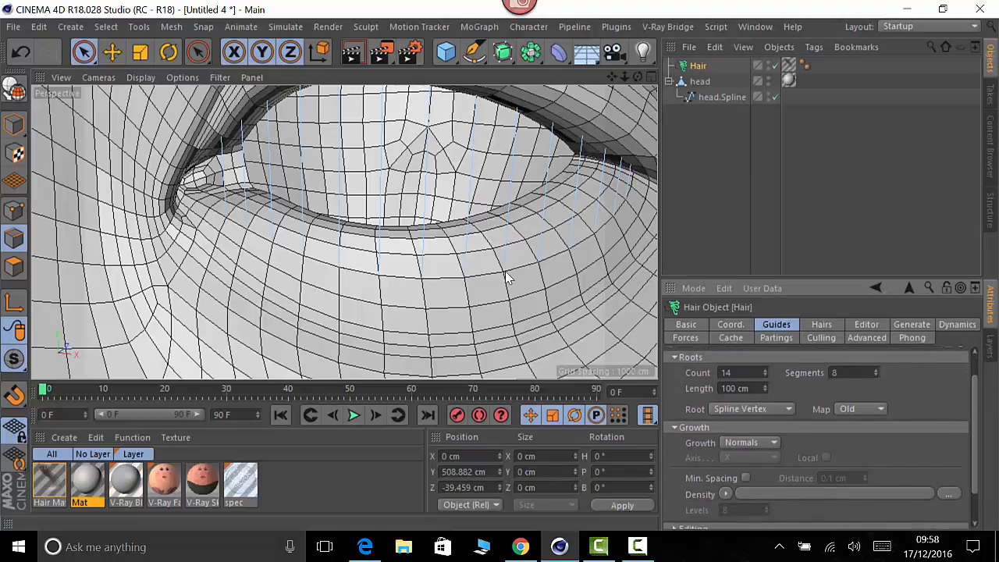
pyautogui.click(753, 408)
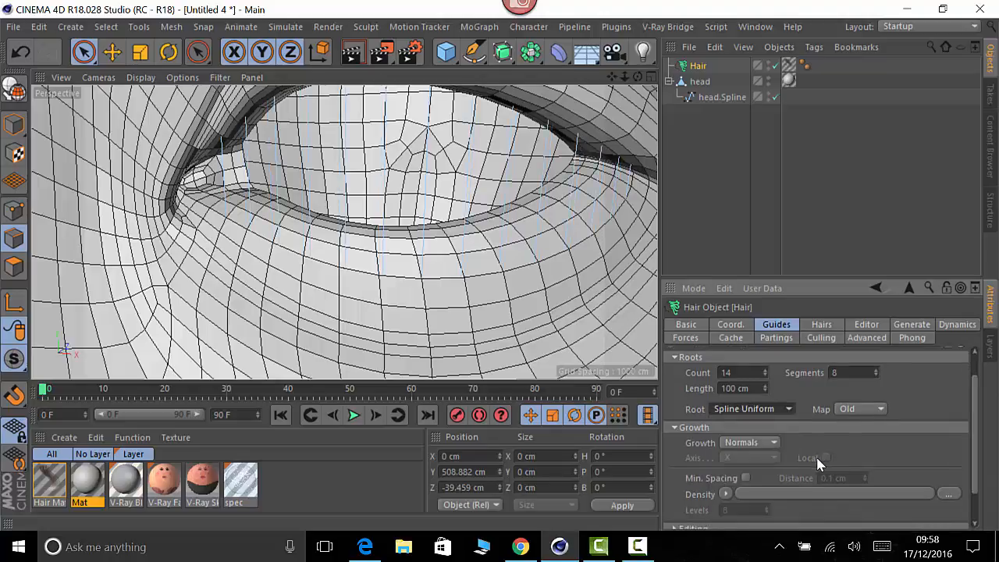
# Change the guide growth to Direction, try the X and Z axes, and settle on the Y axis
pyautogui.click(759, 442)
pyautogui.click(750, 473)
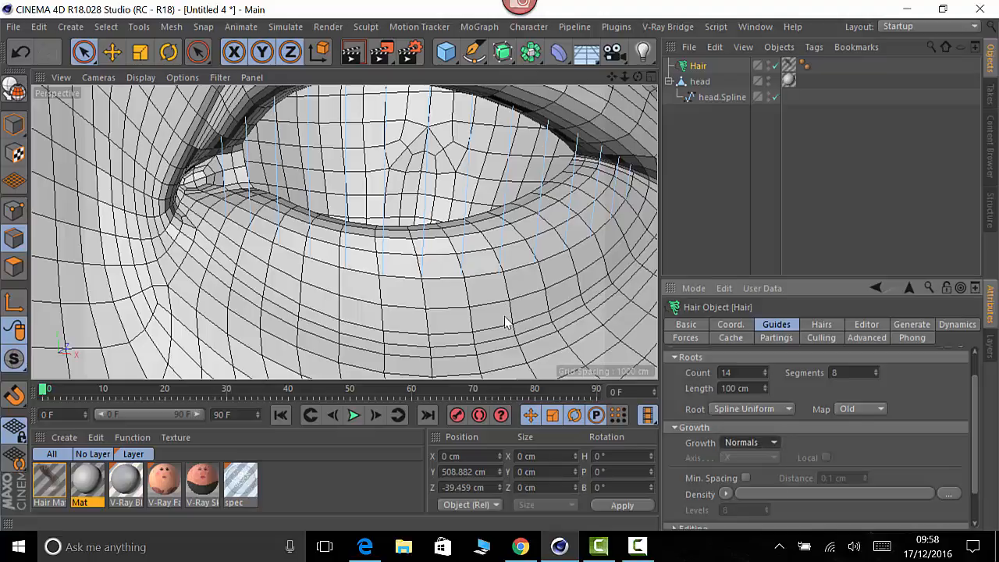
pyautogui.click(772, 459)
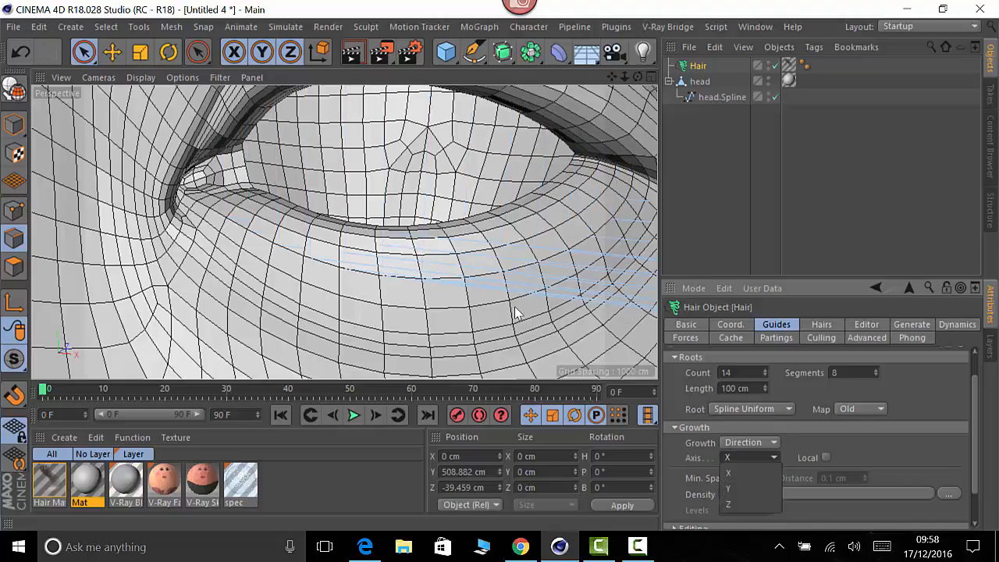
pyautogui.click(757, 489)
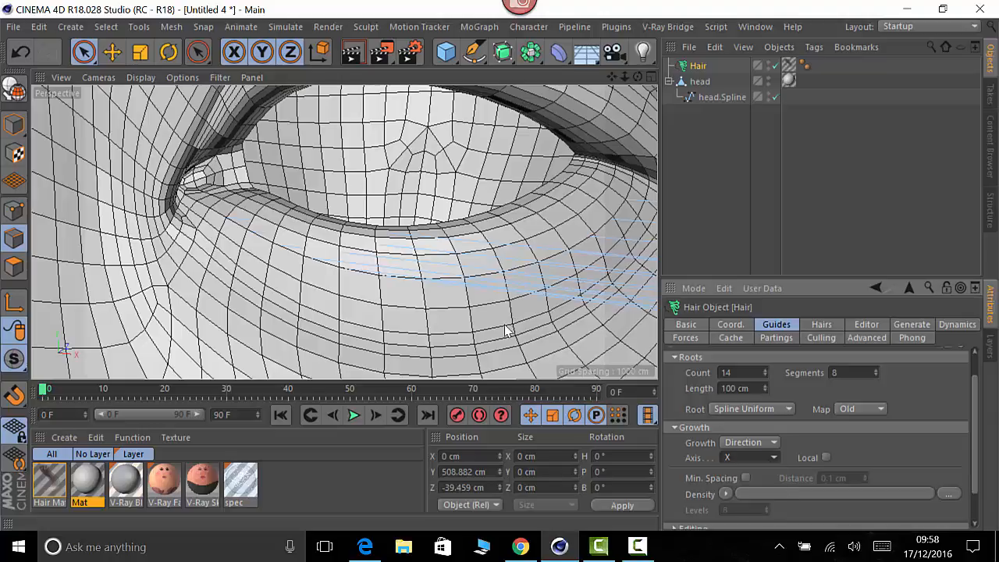
pyautogui.click(756, 456)
pyautogui.click(752, 504)
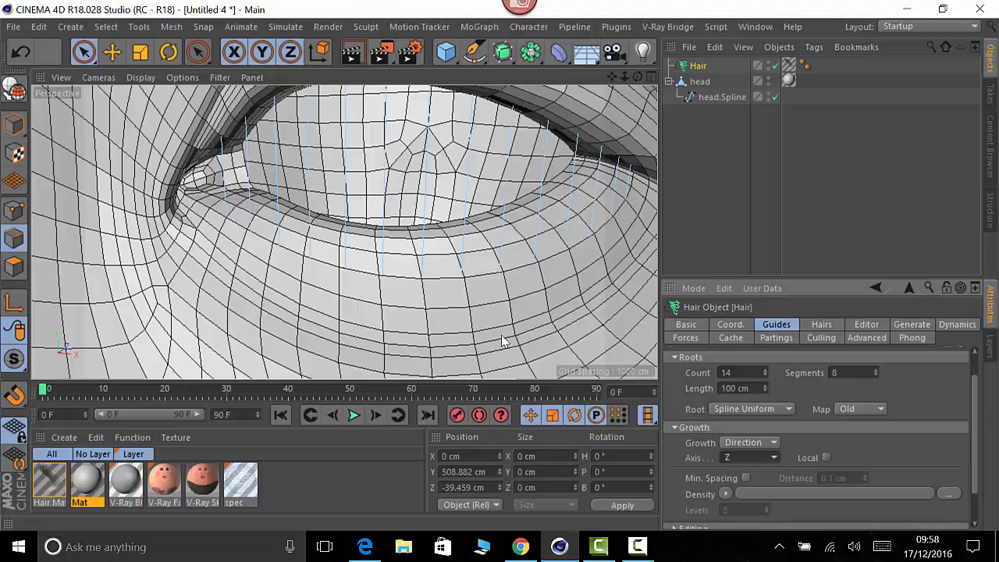
pyautogui.click(745, 459)
pyautogui.click(744, 489)
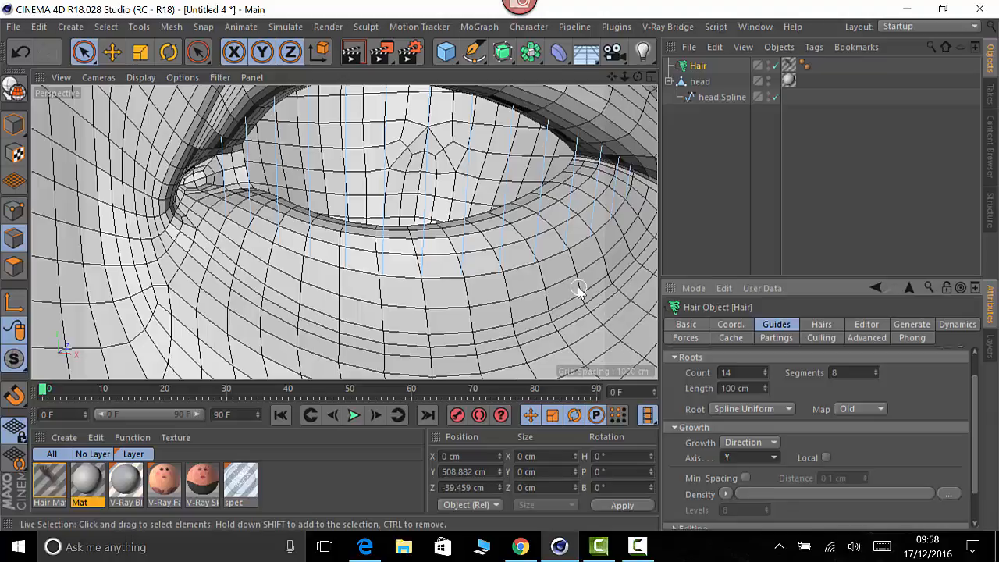
# Set the hair guide length to 4 cm and bend the guides outward from the lower eyelid with the hair Move tool
pyautogui.keyDown('alt'); pyautogui.moveTo(578, 286); pyautogui.dragTo(434, 277); pyautogui.keyUp('alt')
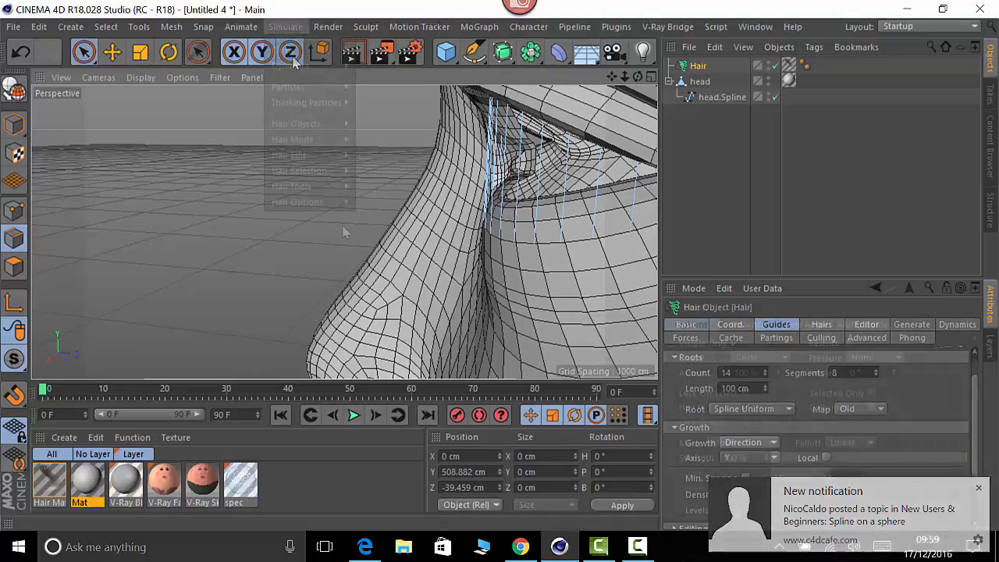
pyautogui.moveTo(327, 183)
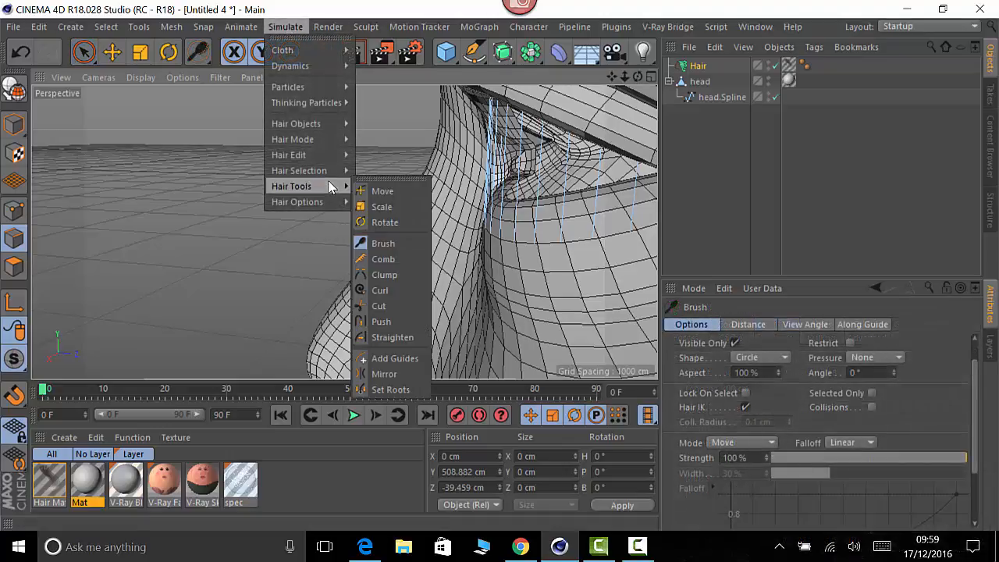
pyautogui.click(383, 192)
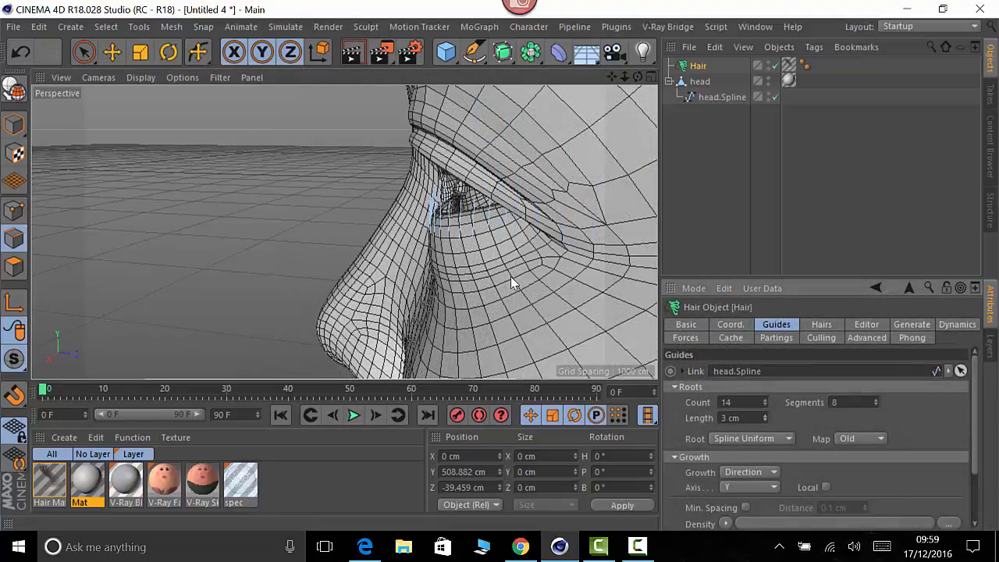
pyautogui.moveTo(764, 417); pyautogui.dragTo(764, 413)
pyautogui.moveTo(222, 158)
pyautogui.mouseDown()
pyautogui.moveTo(320, 158)
pyautogui.moveTo(341, 233)
pyautogui.mouseUp()
pyautogui.moveTo(223, 166)
pyautogui.mouseDown()
pyautogui.moveTo(504, 252)
pyautogui.moveTo(550, 278)
pyautogui.moveTo(352, 245)
pyautogui.moveTo(374, 239)
pyautogui.moveTo(335, 149)
pyautogui.mouseUp()
# Activate the hair Brush, switch the hair mode to Tips, and brush the tips of the eyelash guides
pyautogui.click(286, 26)
pyautogui.moveTo(306, 188)
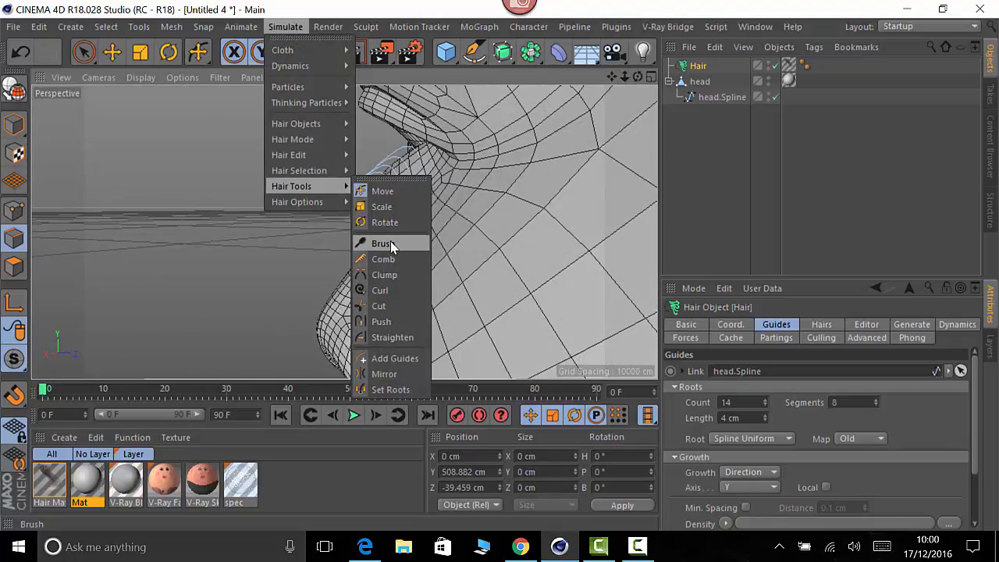
pyautogui.click(392, 245)
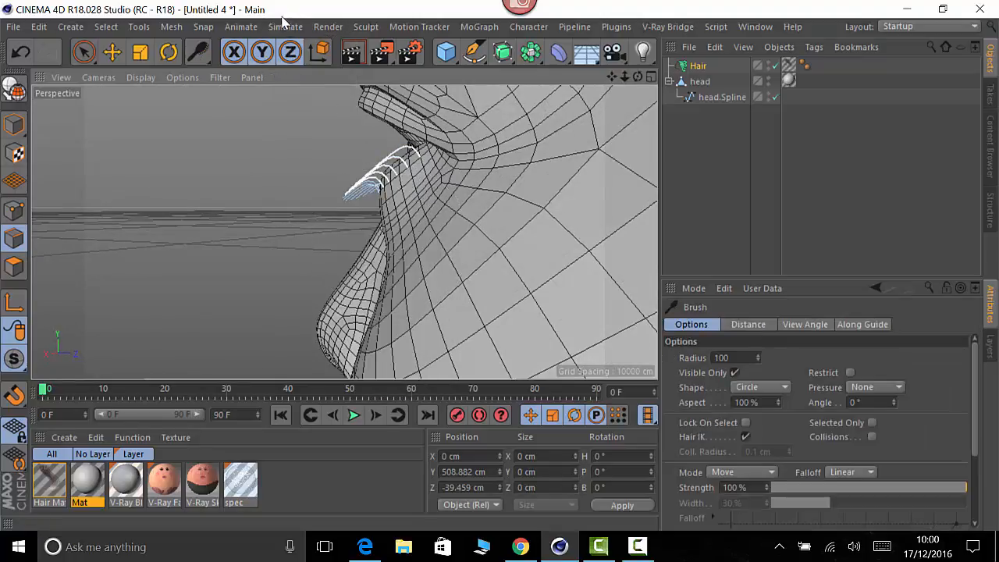
pyautogui.click(285, 27)
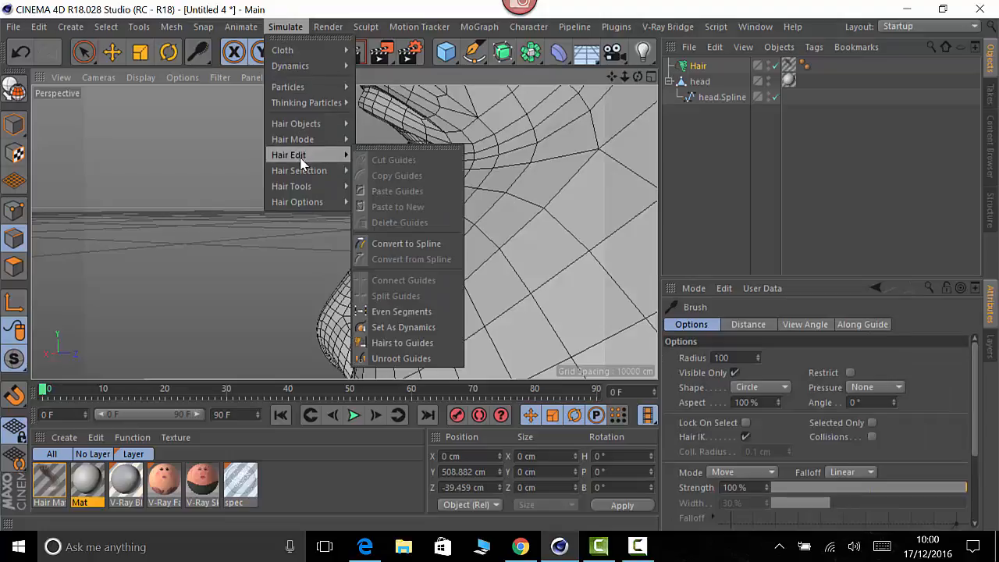
pyautogui.moveTo(304, 172)
pyautogui.moveTo(299, 139)
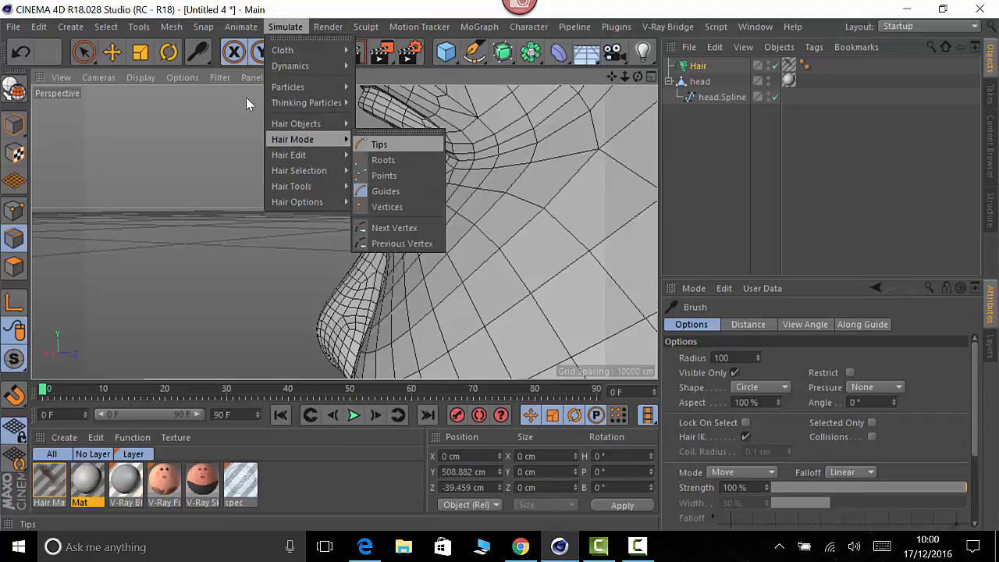
pyautogui.click(375, 145)
pyautogui.moveTo(313, 211)
pyautogui.mouseDown()
pyautogui.moveTo(319, 229)
pyautogui.moveTo(515, 227)
pyautogui.mouseUp()
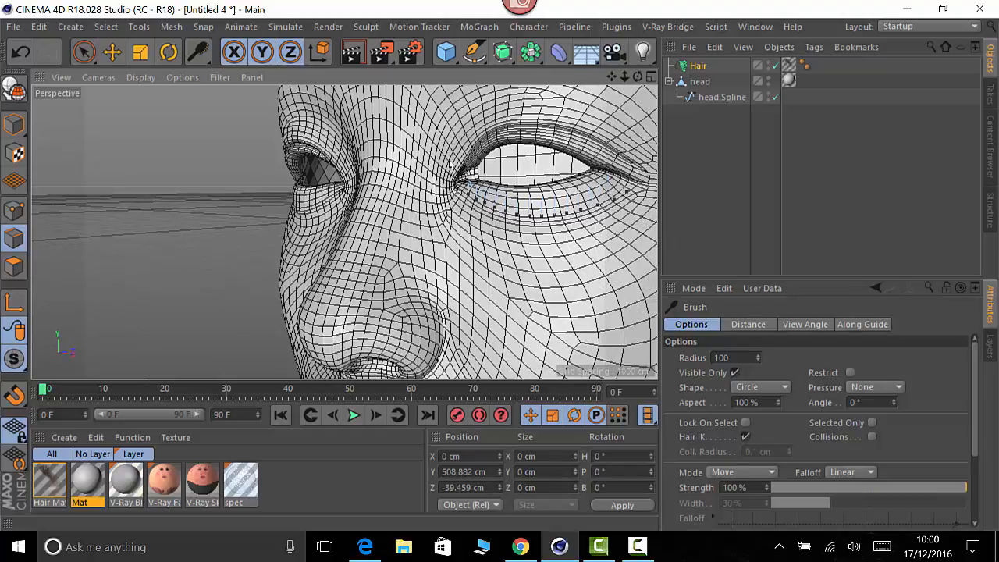
# Widen the interactive render region so it covers the lashes along the entire lower eyelid
pyautogui.moveTo(422, 273)
pyautogui.keyDown('alt'); pyautogui.mouseDown()
pyautogui.moveTo(313, 238)
pyautogui.moveTo(439, 272)
pyautogui.mouseUp(); pyautogui.keyUp('alt')
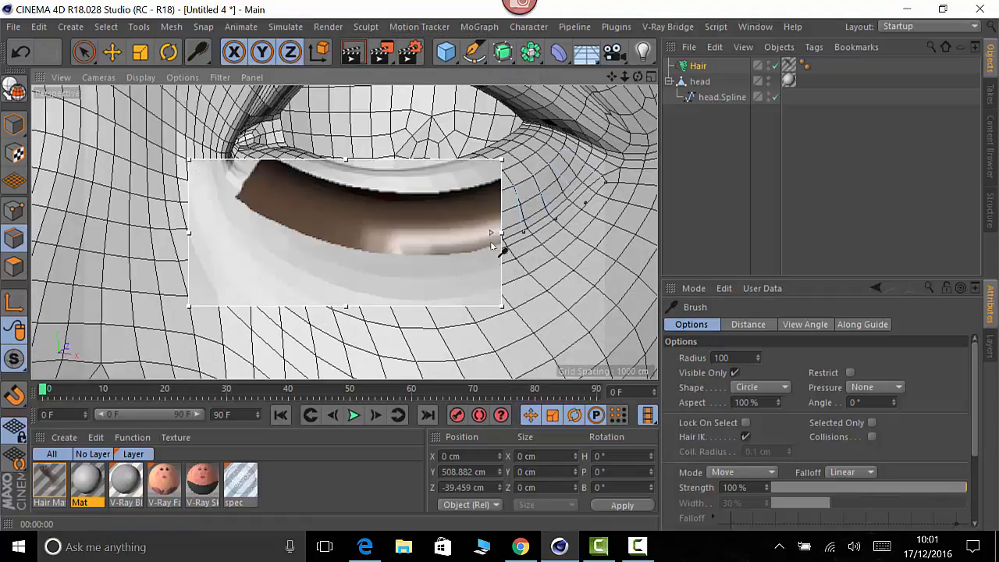
pyautogui.moveTo(503, 236); pyautogui.dragTo(619, 232)
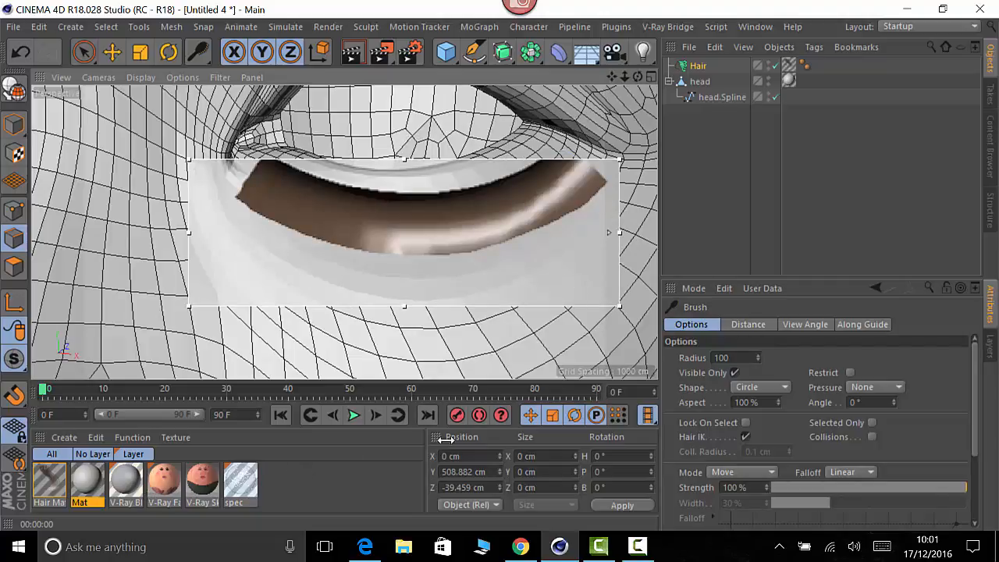
# Set the hair count of the Hair object to 130
pyautogui.click(699, 67)
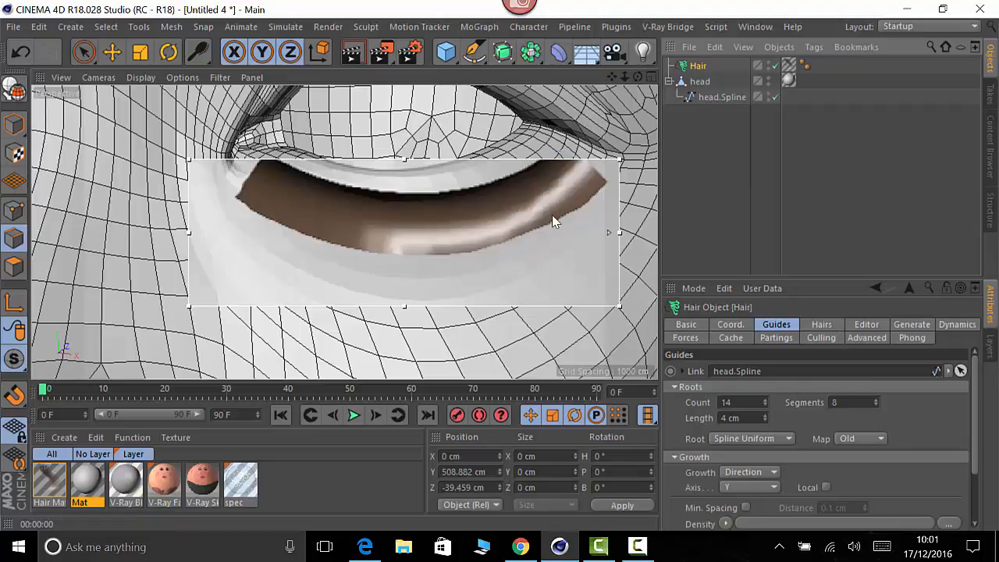
pyautogui.moveTo(742, 370); pyautogui.dragTo(455, 250)
pyautogui.write('130')
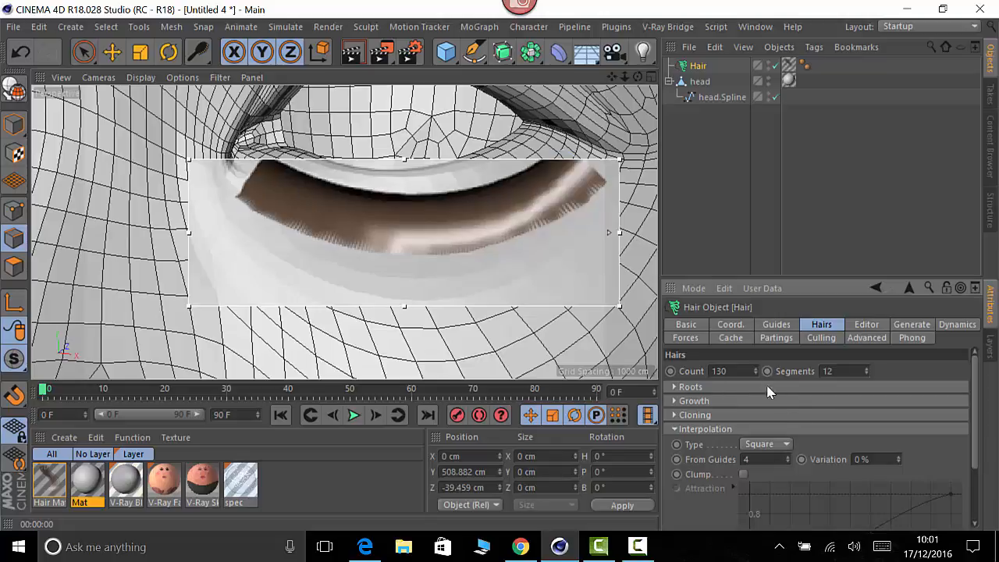
# Open the hair material for editing and change the tip end of its colour gradient to black
pyautogui.doubleClick(48, 485)
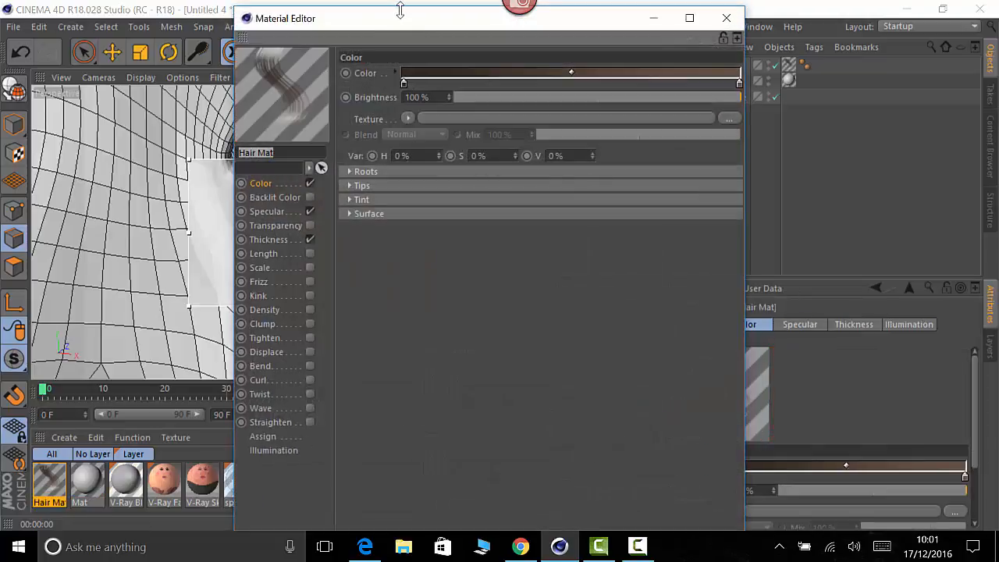
pyautogui.moveTo(408, 21); pyautogui.dragTo(591, 47)
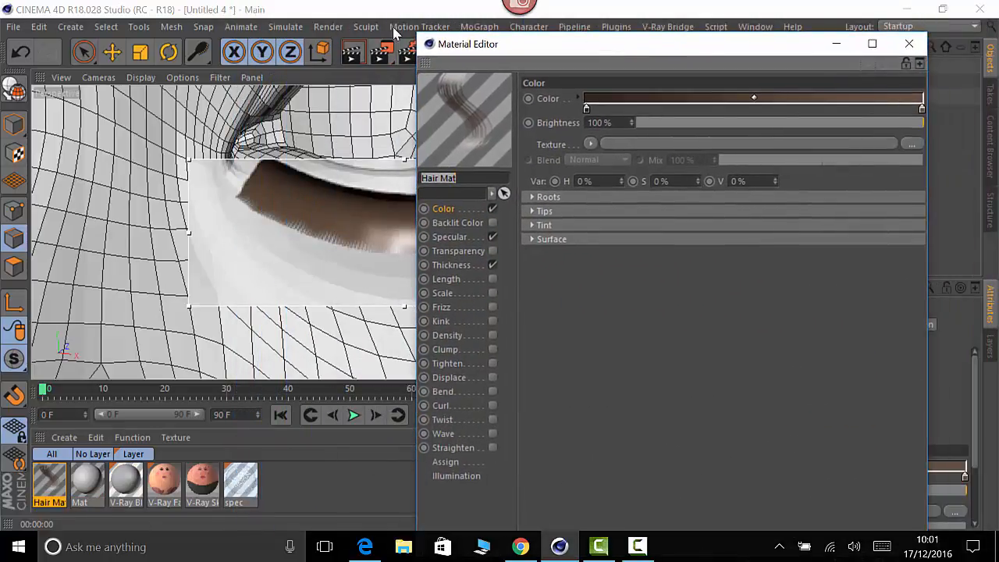
pyautogui.doubleClick(921, 110)
pyautogui.click(867, 141)
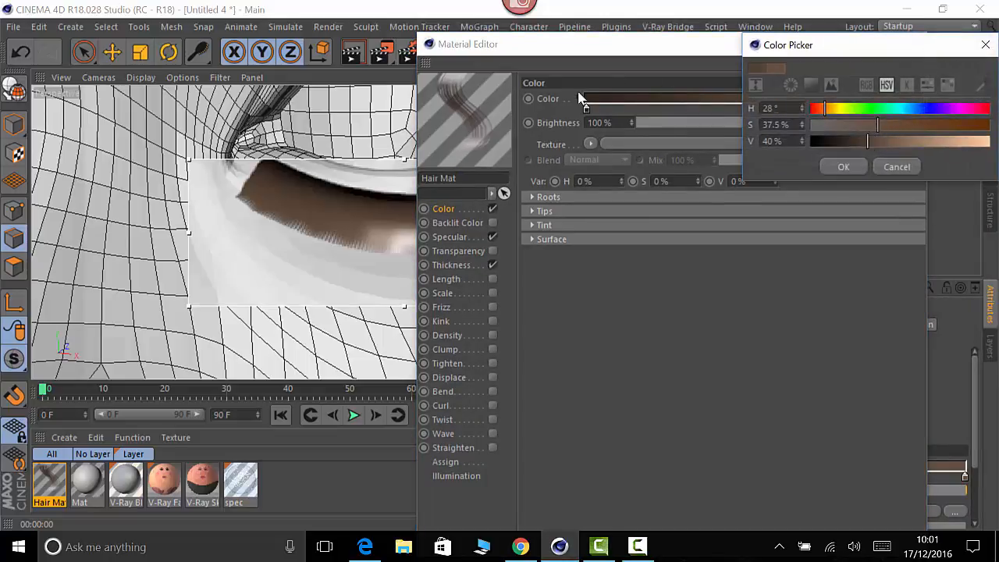
pyautogui.moveTo(578, 93); pyautogui.dragTo(515, 100)
pyautogui.click(832, 162)
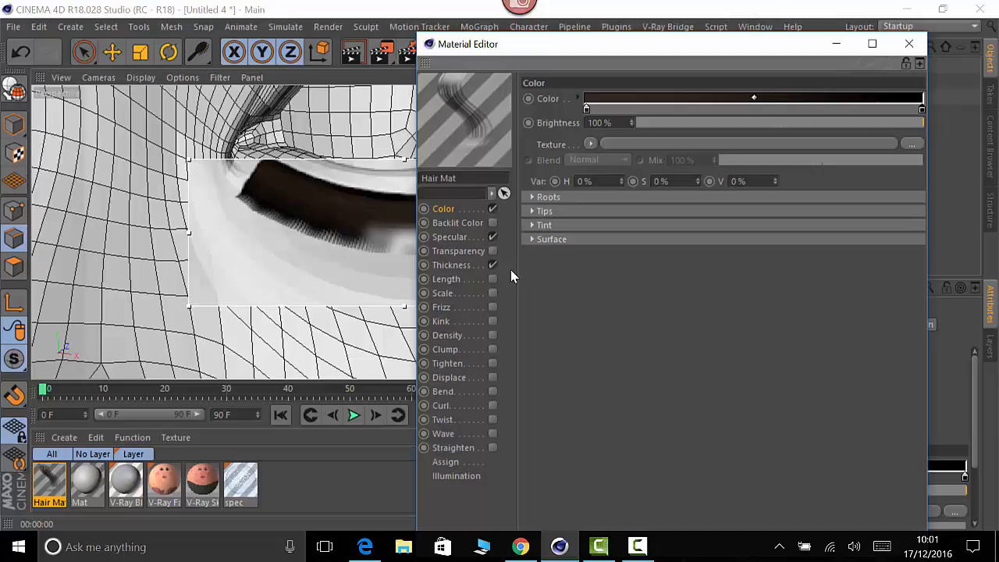
# Reshape the hair material's Thickness curve so it falls from about 0.5 at the root to about 0.05 at the tip
pyautogui.click(451, 265)
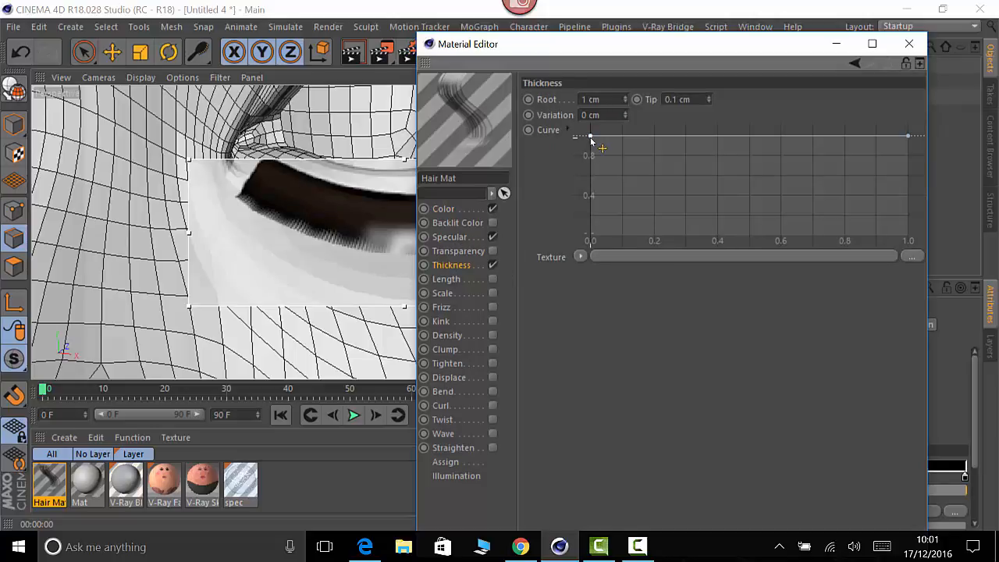
pyautogui.moveTo(592, 138); pyautogui.dragTo(590, 178)
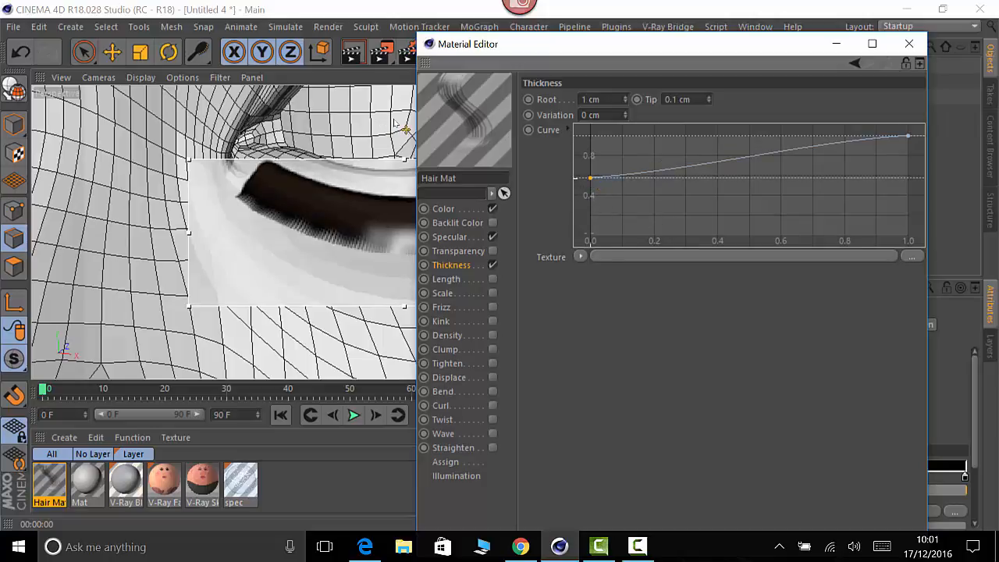
pyautogui.moveTo(590, 181); pyautogui.dragTo(588, 192)
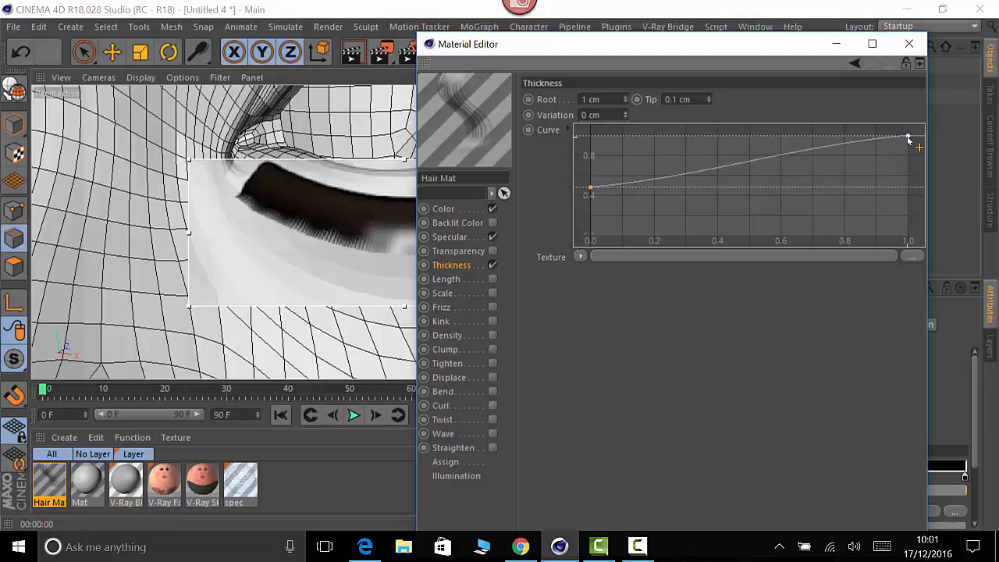
pyautogui.moveTo(909, 142); pyautogui.dragTo(937, 241)
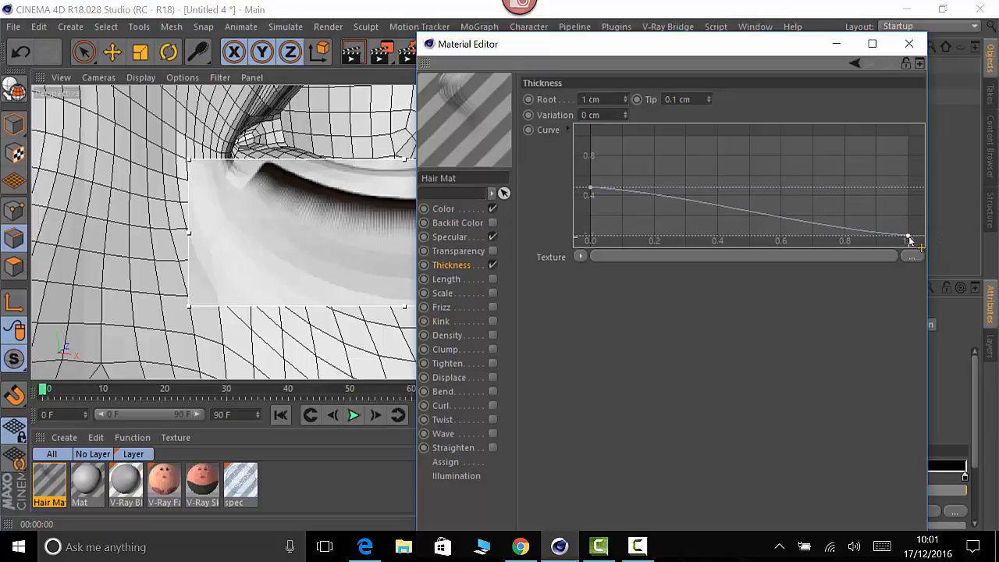
pyautogui.moveTo(910, 239); pyautogui.dragTo(908, 230)
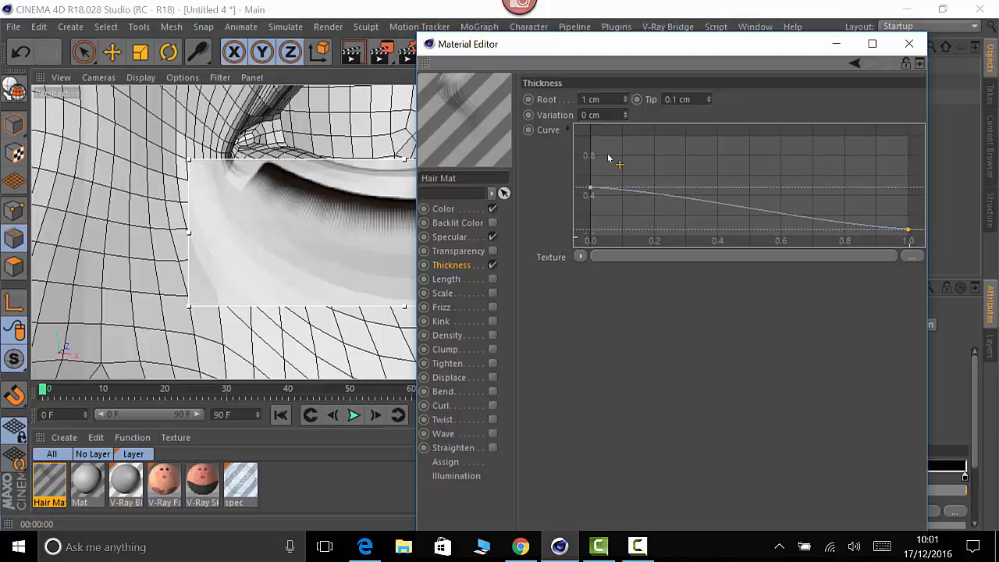
# Enable the Scale channel of the hair material and set its scale to 80%
pyautogui.click(476, 293)
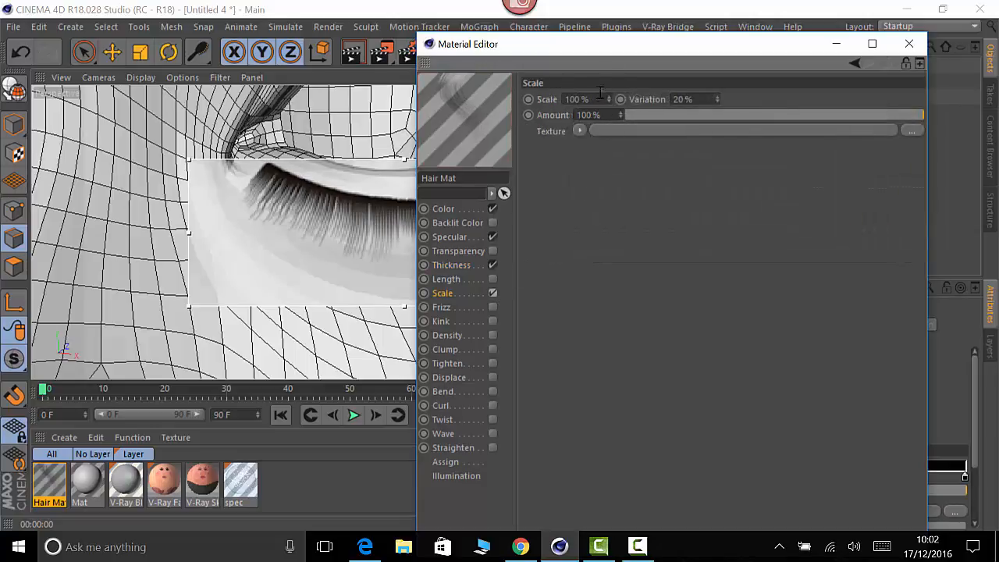
pyautogui.moveTo(600, 100); pyautogui.dragTo(530, 100)
pyautogui.write('80')
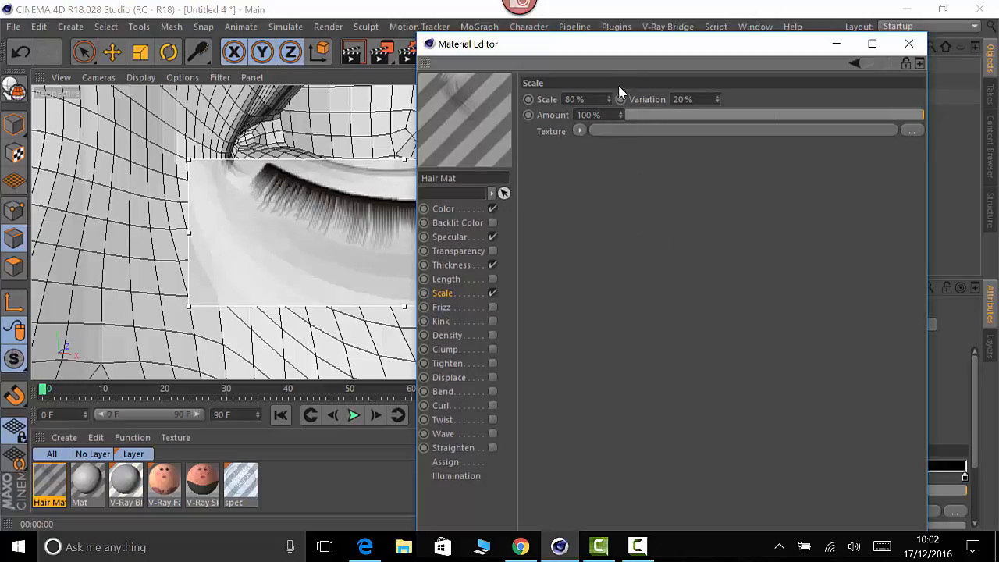
# Enable the Frizz channel of the hair material and reduce the frizz to 12%, keeping the lash preview uncovered
pyautogui.moveTo(633, 56); pyautogui.dragTo(591, 75)
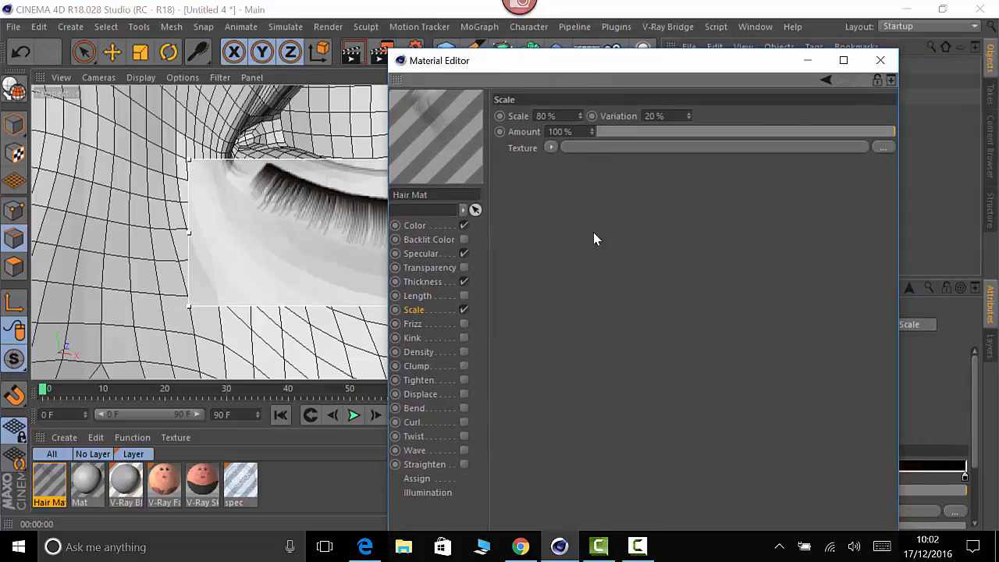
pyautogui.click(463, 323)
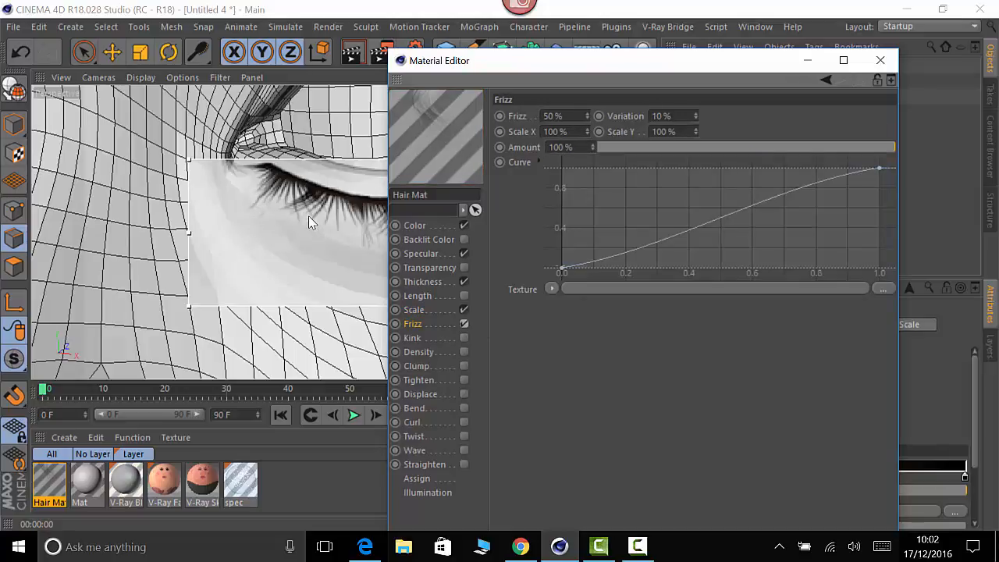
pyautogui.moveTo(593, 61); pyautogui.dragTo(726, 64)
pyautogui.moveTo(721, 118); pyautogui.dragTo(721, 152)
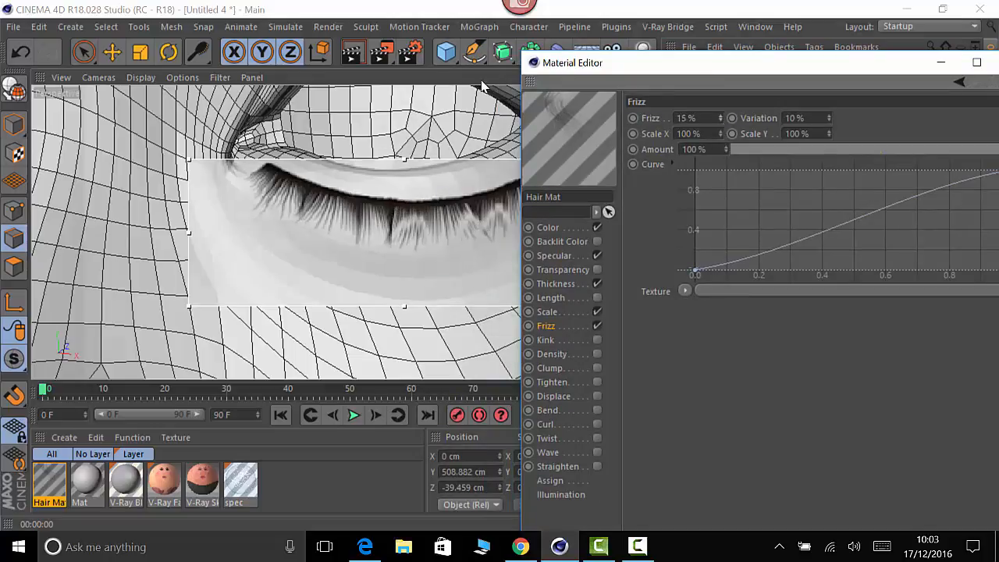
pyautogui.moveTo(721, 117); pyautogui.dragTo(721, 120)
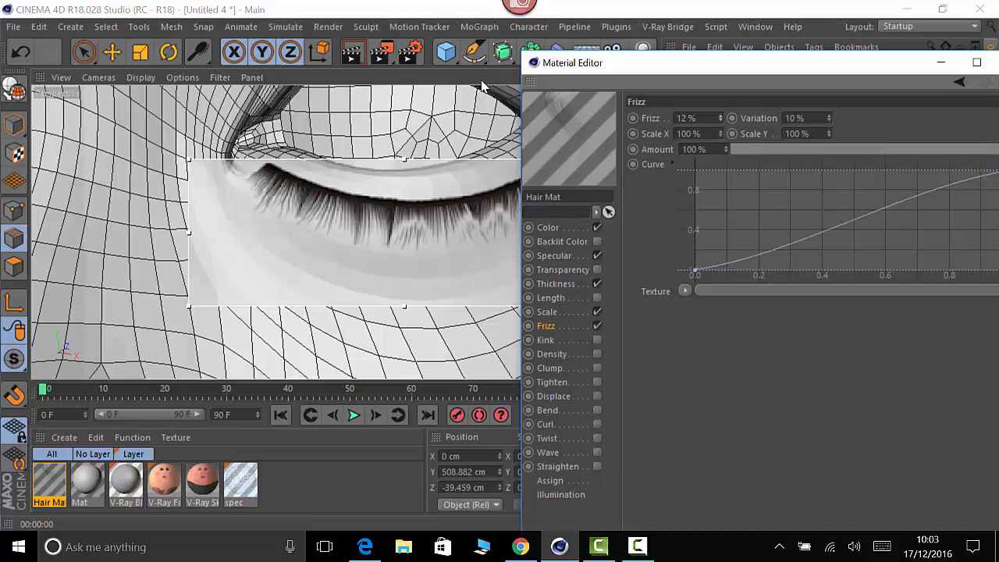
pyautogui.click(449, 261)
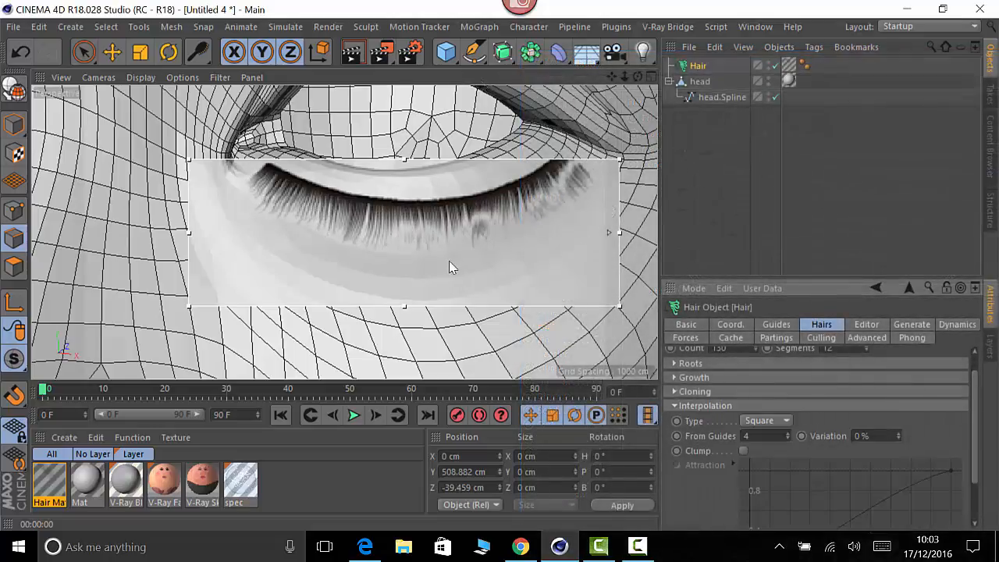
# Enable Clump in the Hair object's interpolation and lower the end of its Attraction curve to about 0.25
pyautogui.click(744, 450)
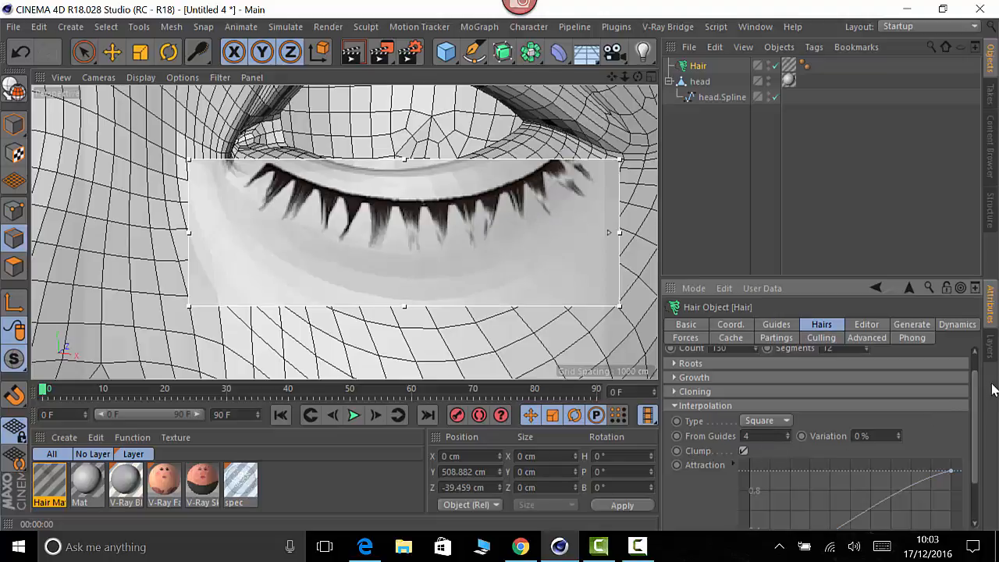
pyautogui.scroll(-2, 980, 422)
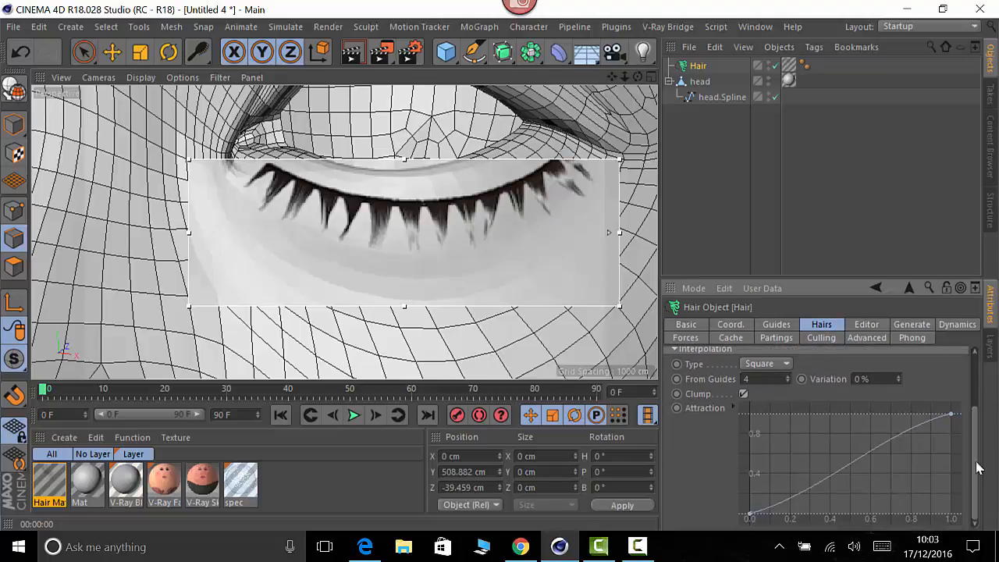
pyautogui.moveTo(953, 416); pyautogui.dragTo(954, 506)
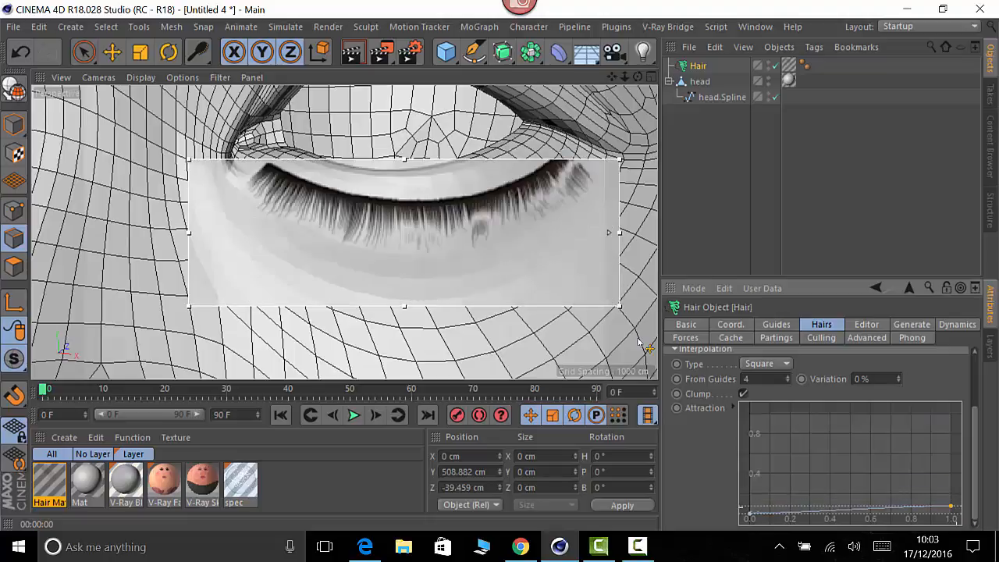
pyautogui.moveTo(951, 508); pyautogui.dragTo(951, 487)
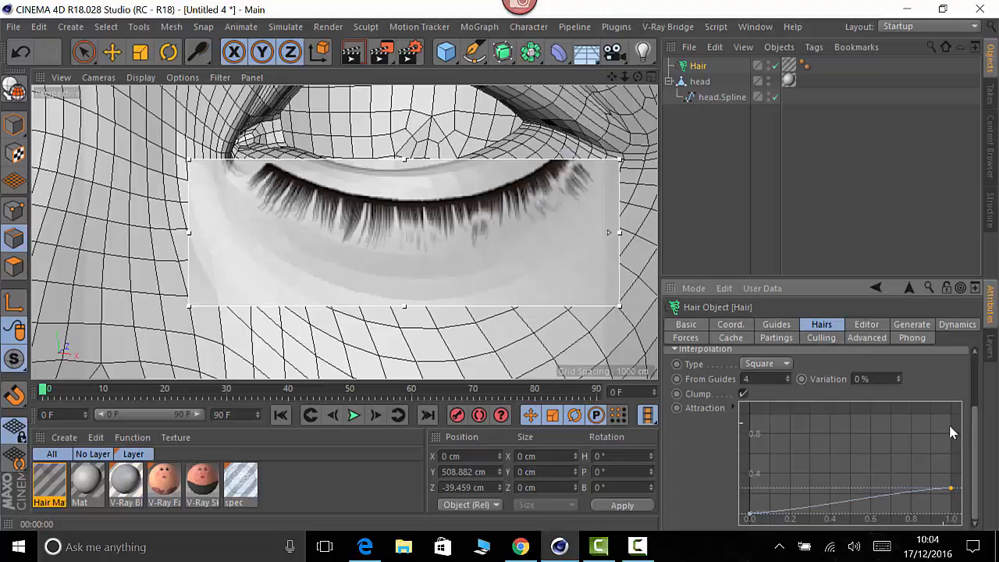
pyautogui.moveTo(975, 445); pyautogui.dragTo(976, 352)
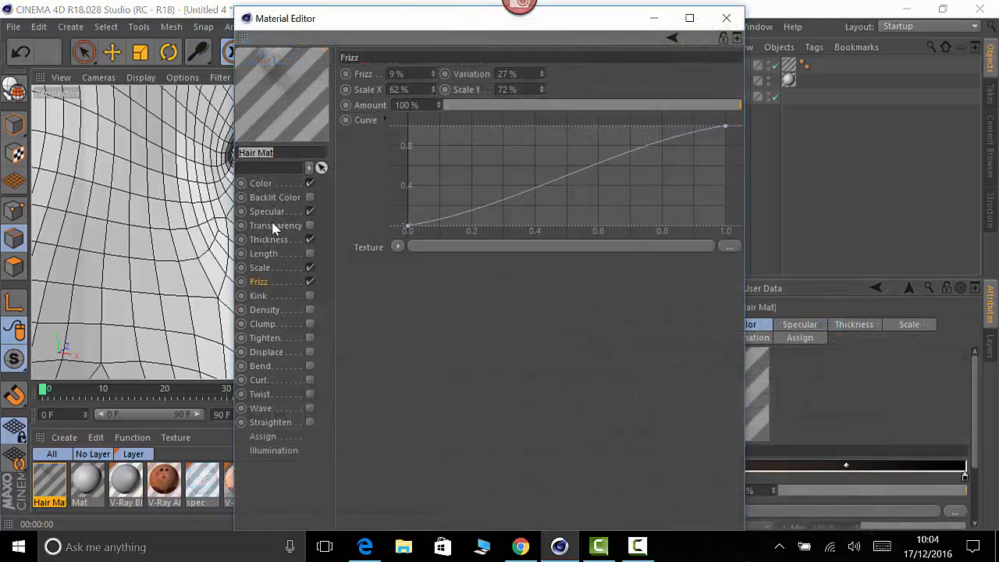
# Set the hair material's primary specular strength to 18%, close the material and render the view
pyautogui.click(269, 211)
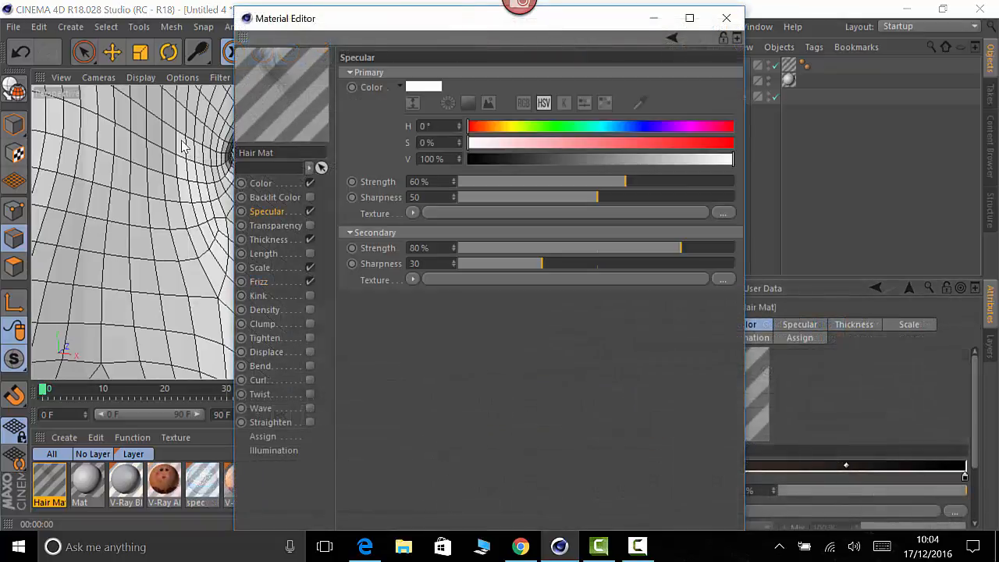
pyautogui.click(528, 185)
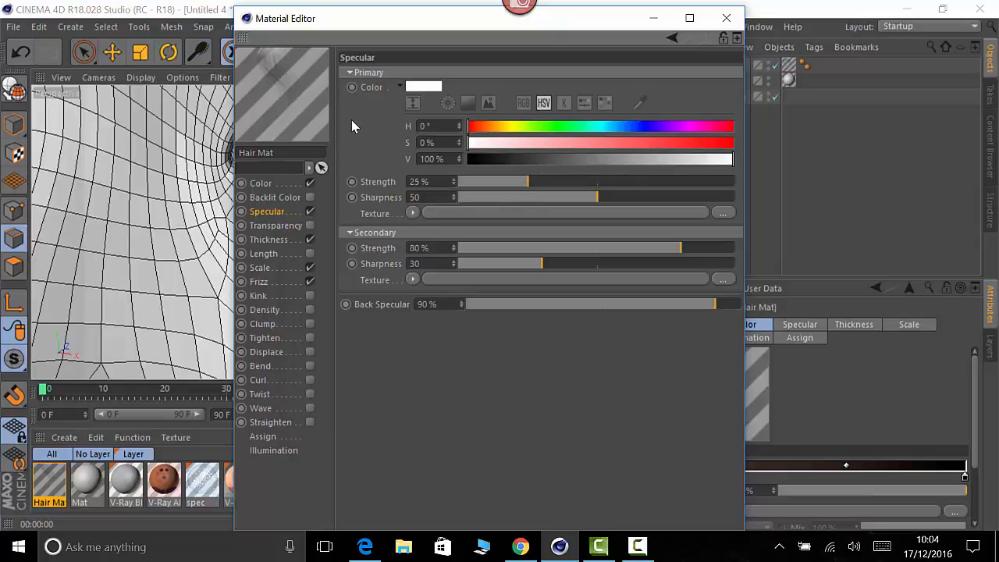
pyautogui.click(508, 185)
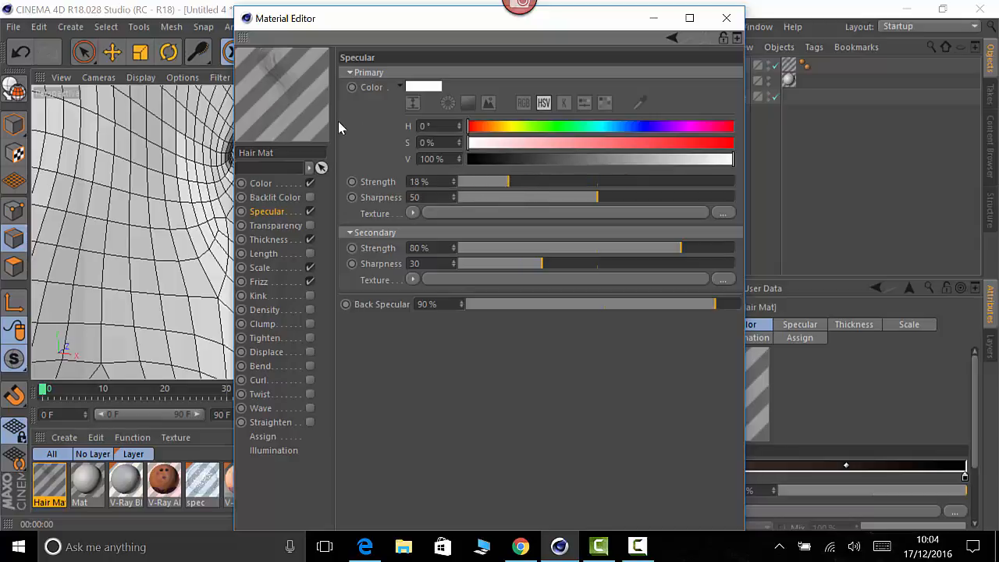
pyautogui.click(726, 18)
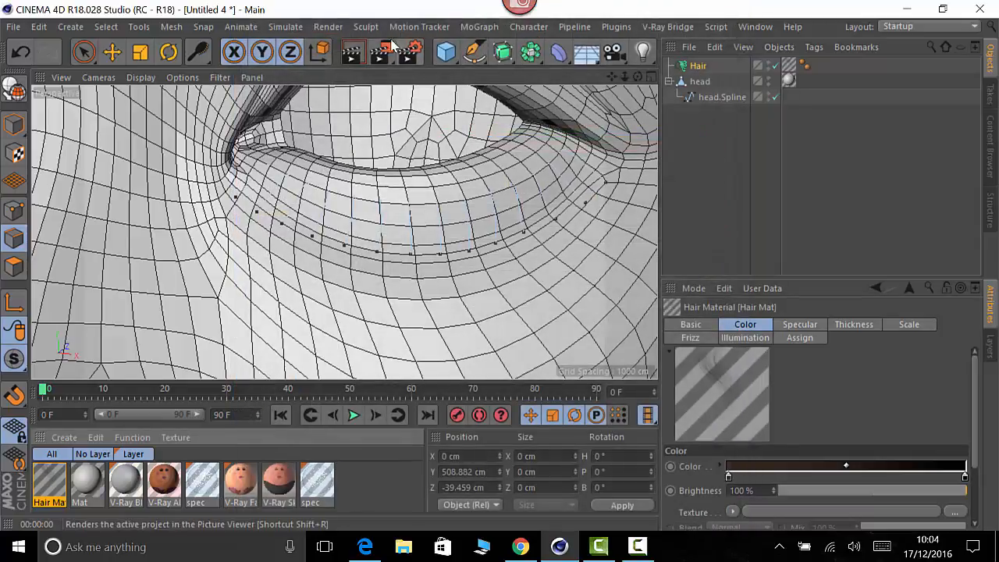
pyautogui.click(352, 52)
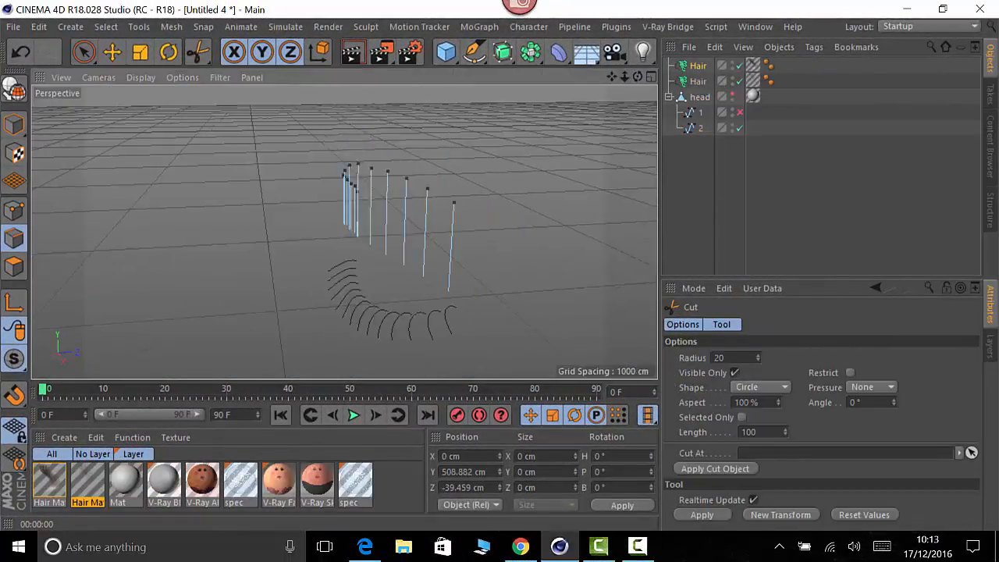
# Activate the hair Brush and brush the guides of the upper eyelash Hair object into curved lashes
pyautogui.click(284, 27)
pyautogui.click(390, 195)
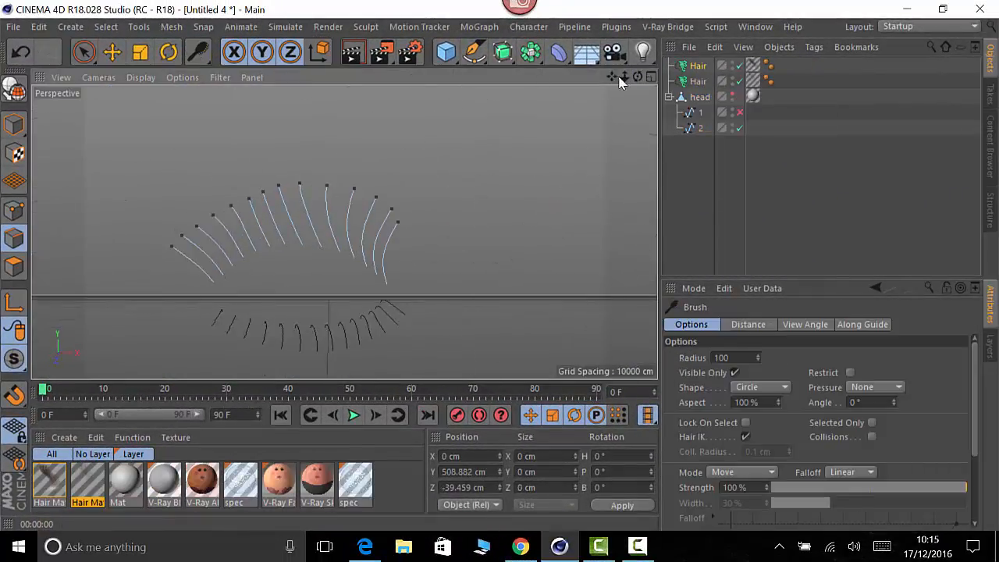
pyautogui.click(285, 27)
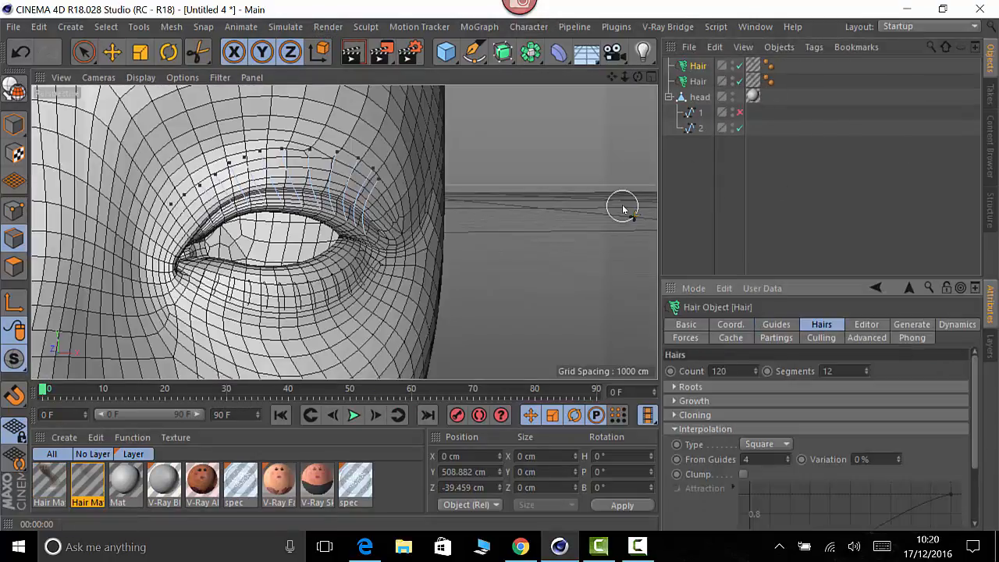
# Turn on the interactive render region to preview the eyelashes on the head model
pyautogui.click(328, 27)
pyautogui.click(379, 203)
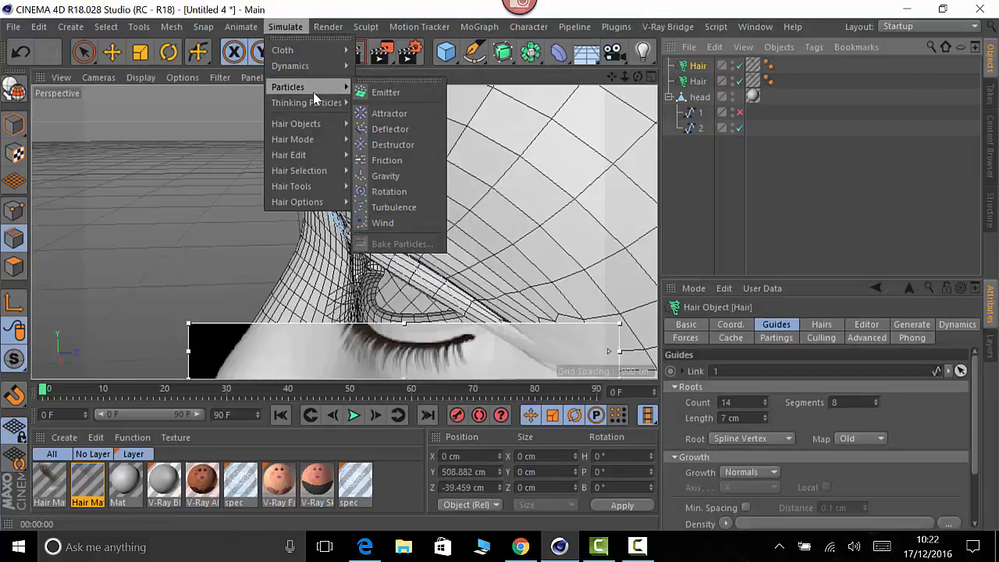
pyautogui.moveTo(311, 102)
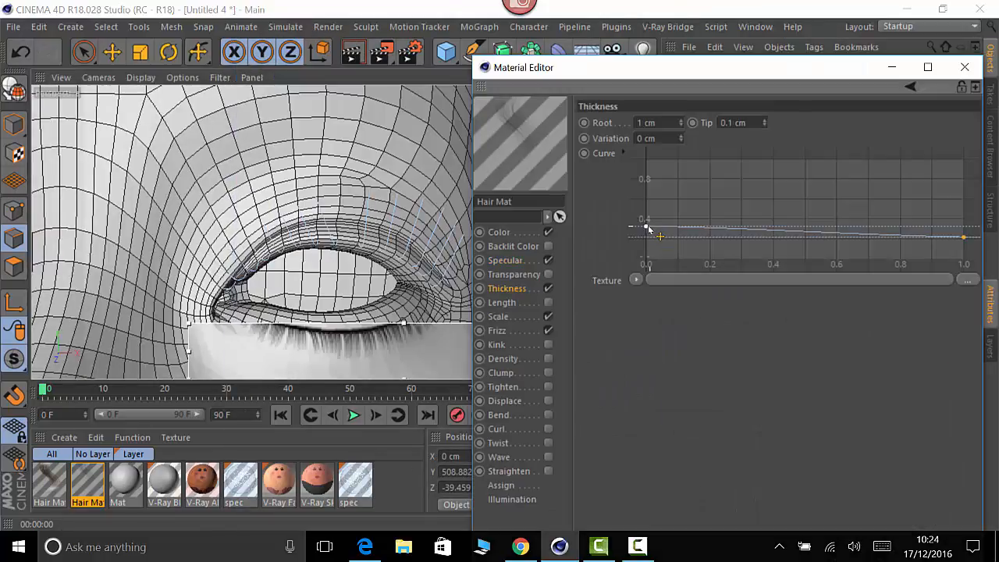
# Restart the interactive render region and extend it upward to cover both the upper and lower lashes
pyautogui.click(328, 27)
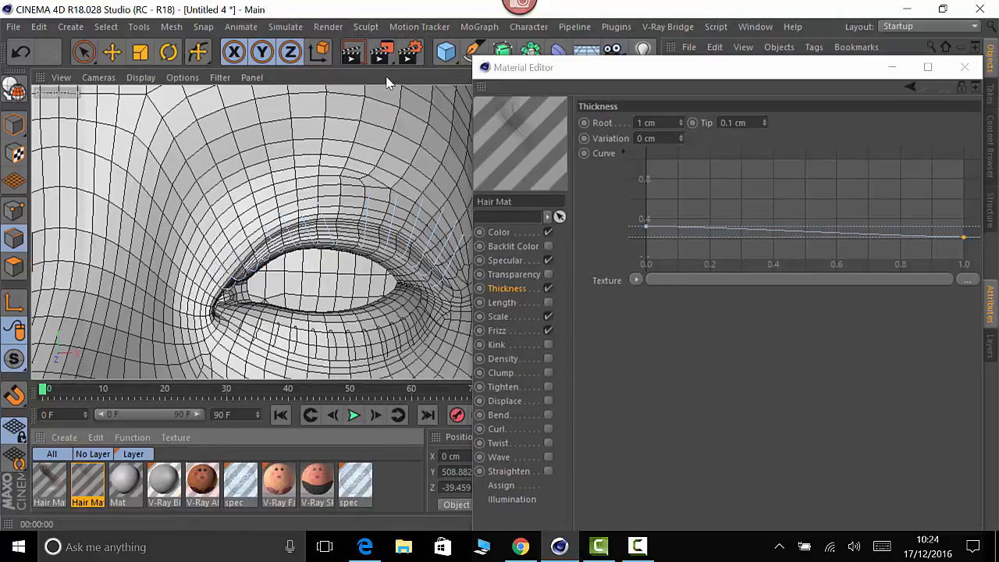
pyautogui.click(326, 26)
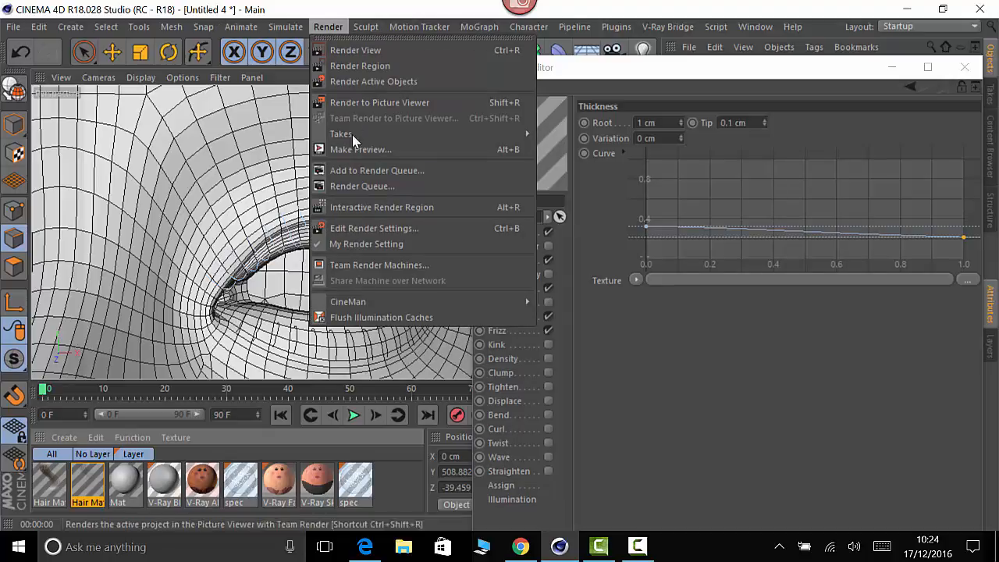
pyautogui.press('Return')
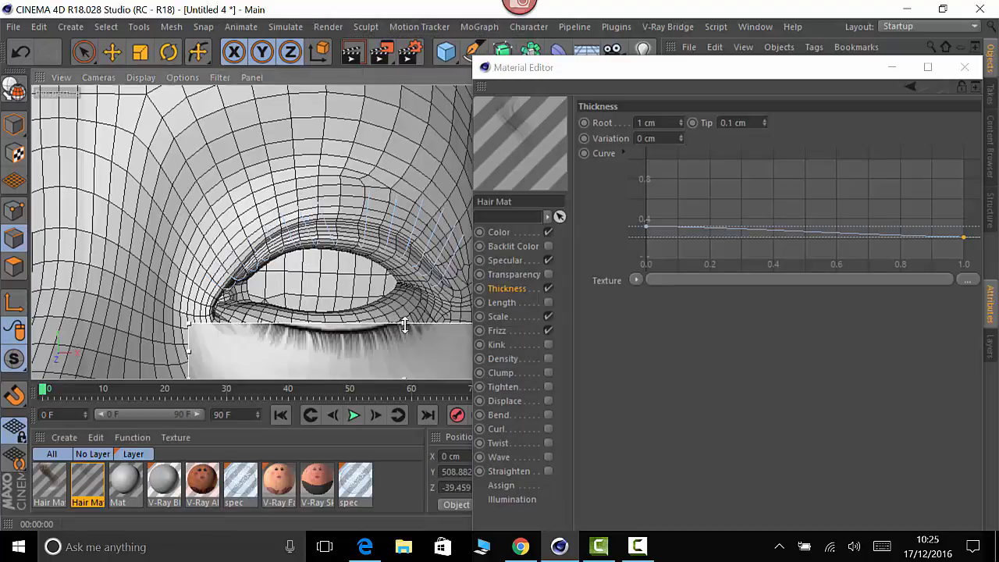
pyautogui.moveTo(404, 324); pyautogui.dragTo(405, 164)
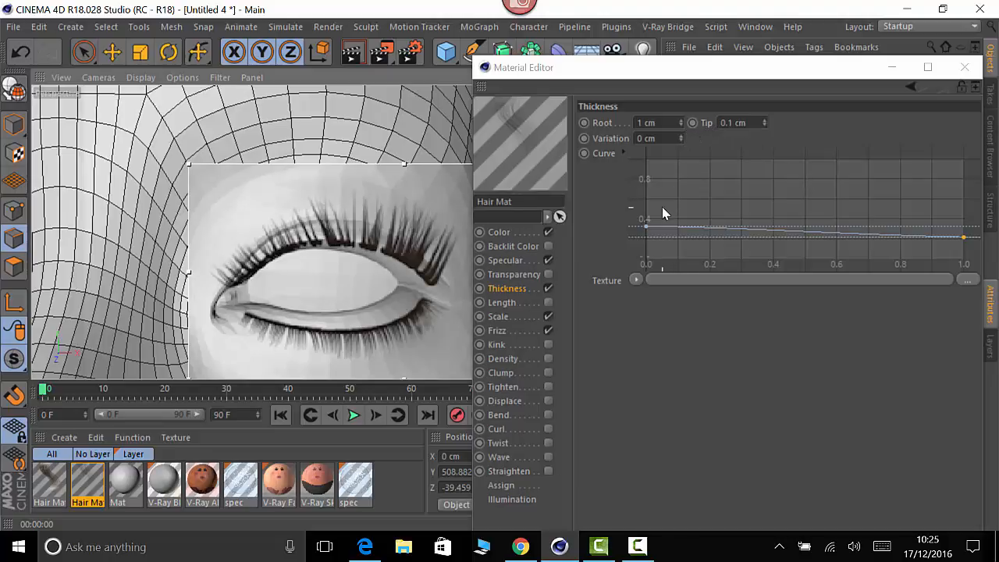
# Lower the root of the upper lash material's Thickness curve to about 0.1 and add a mid-length point at about 0.3, test-rendering the view
pyautogui.moveTo(647, 226); pyautogui.dragTo(644, 234)
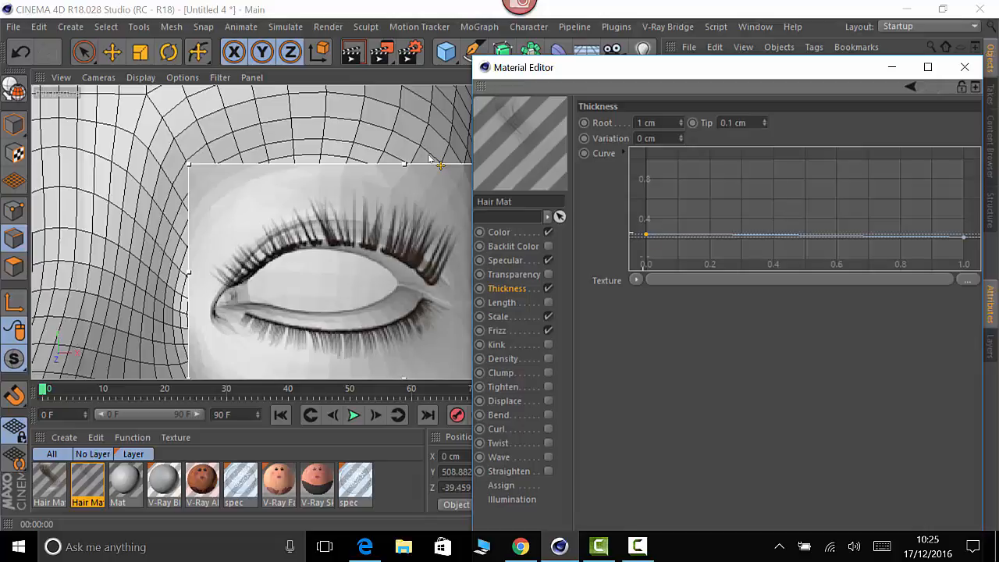
pyautogui.moveTo(647, 234); pyautogui.dragTo(645, 242)
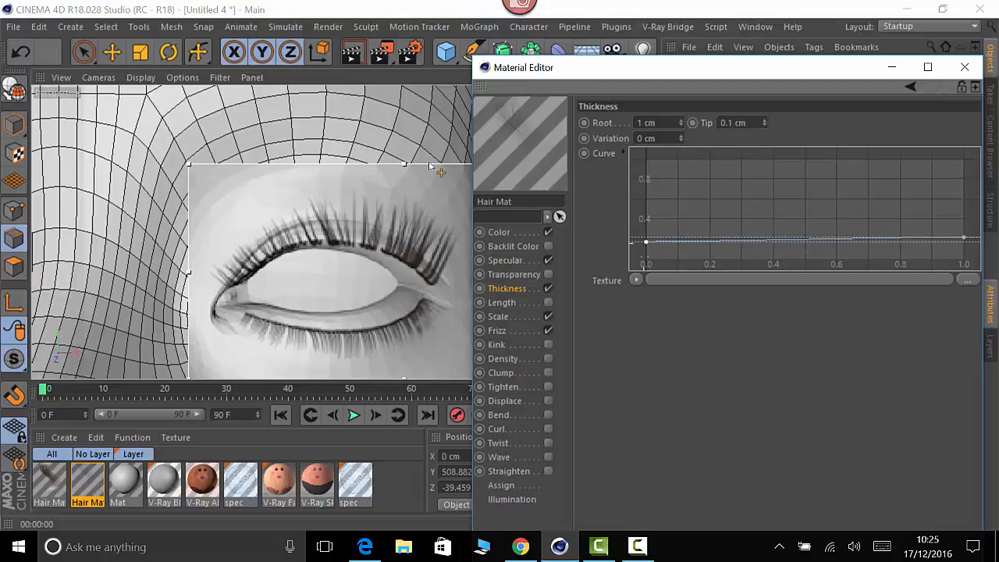
pyautogui.click(353, 52)
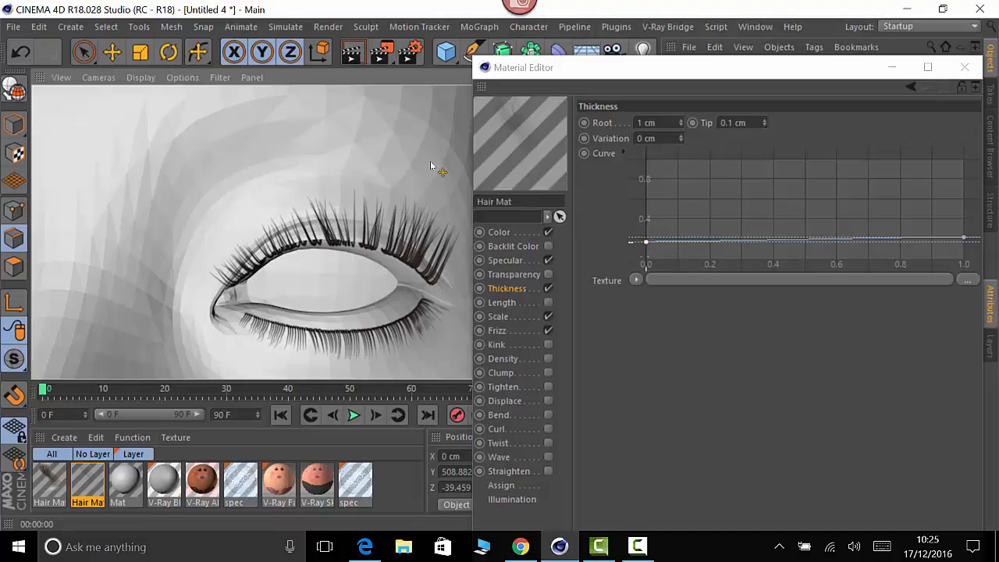
pyautogui.moveTo(646, 242); pyautogui.dragTo(646, 248)
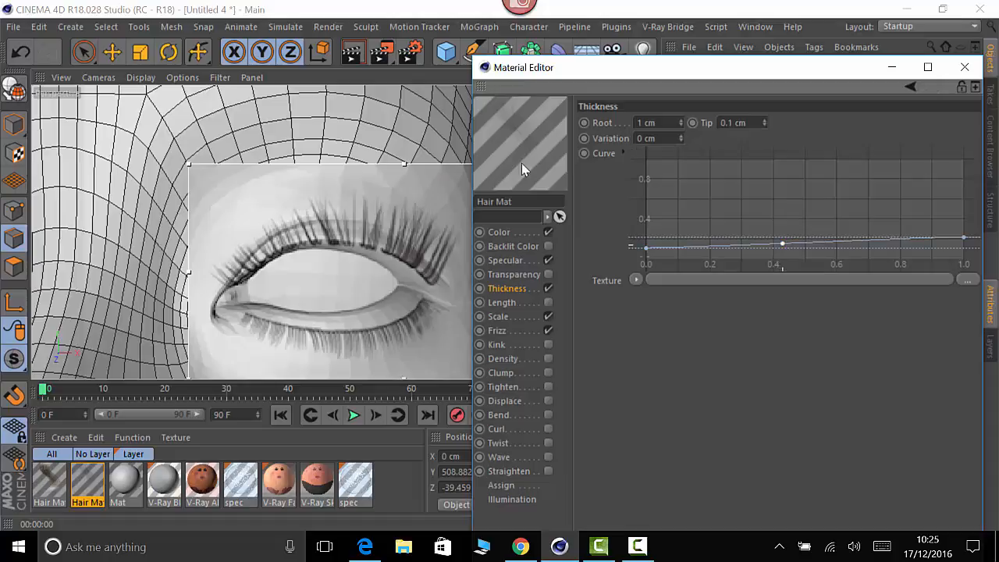
pyautogui.keyDown('ctrl'); pyautogui.moveTo(784, 243); pyautogui.dragTo(796, 228); pyautogui.keyUp('ctrl')
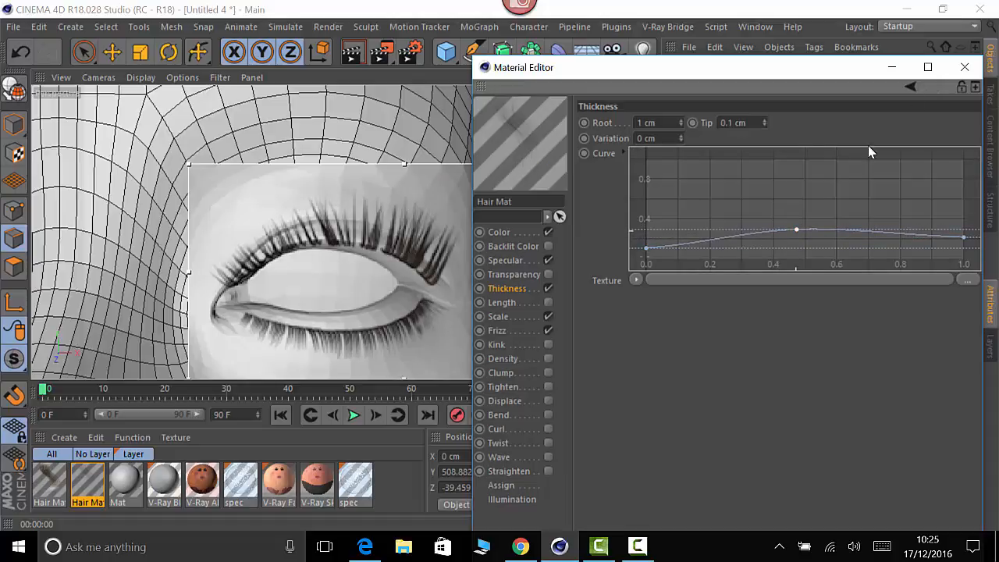
# Close the Material Editor and render the active view with both eyes of the head in frame to check the lashes
pyautogui.click(965, 67)
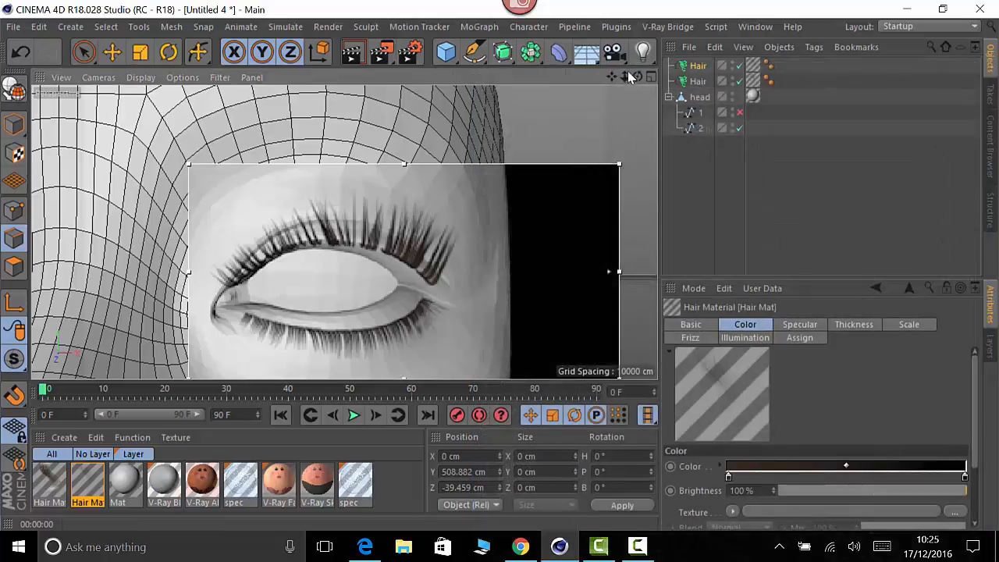
pyautogui.scroll(-10, 344, 233)
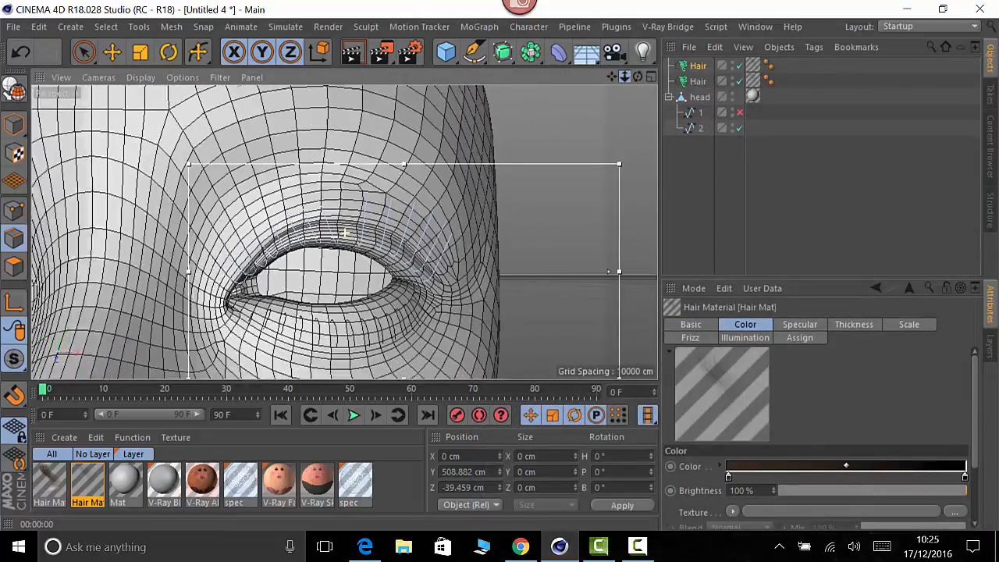
pyautogui.scroll(-3, 344, 232)
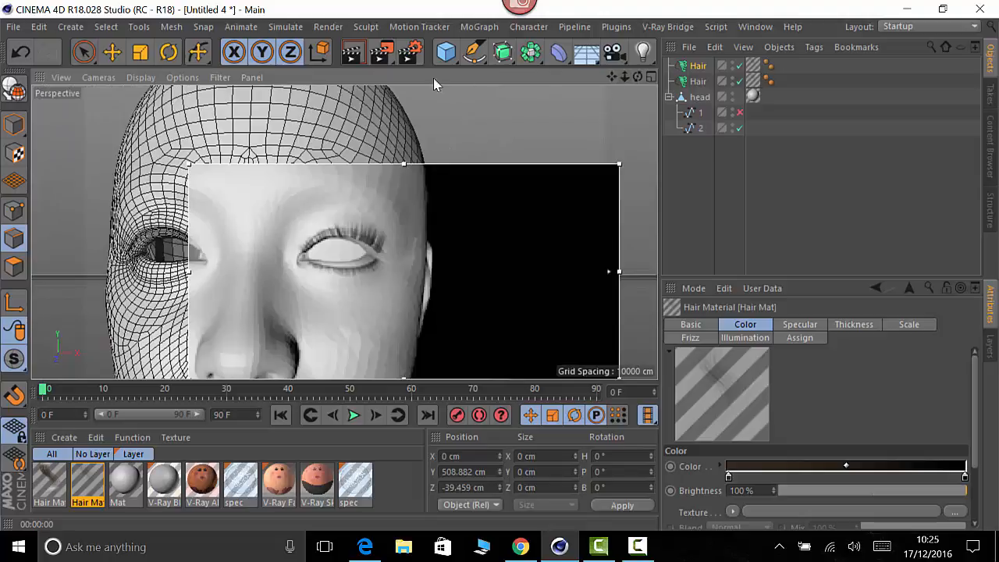
pyautogui.click(352, 52)
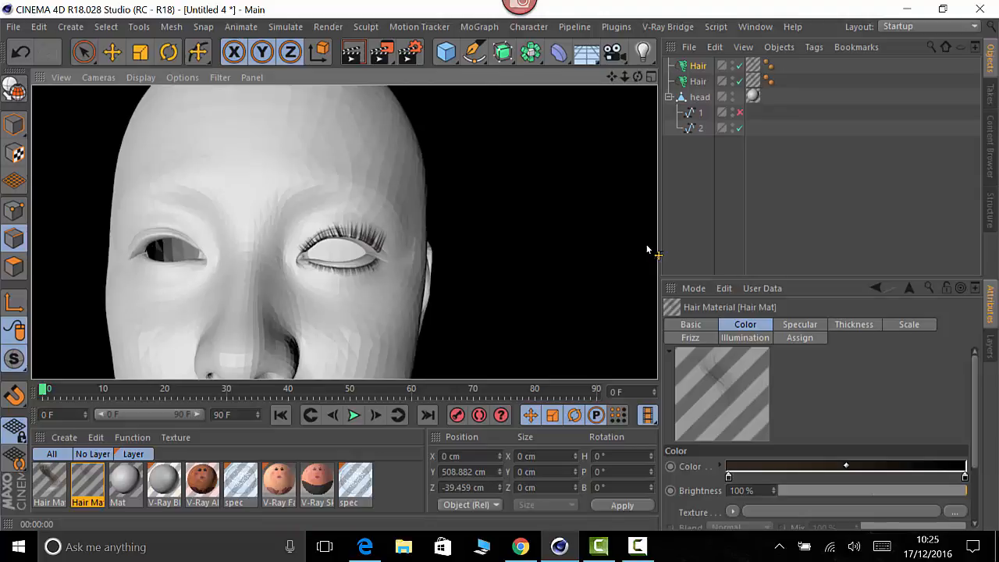
pyautogui.press('super+p')
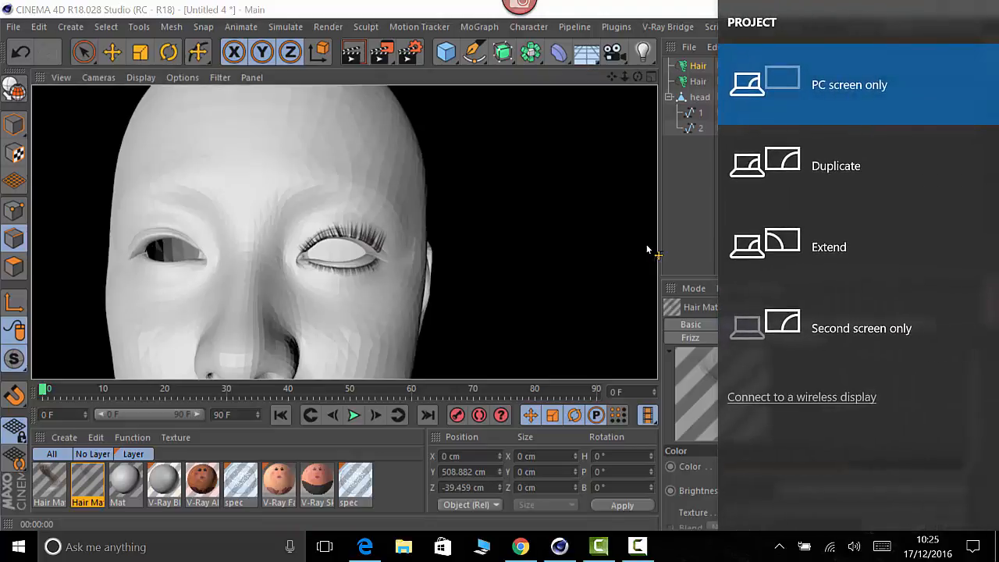
pyautogui.press('XF86MonBrightnessUp')
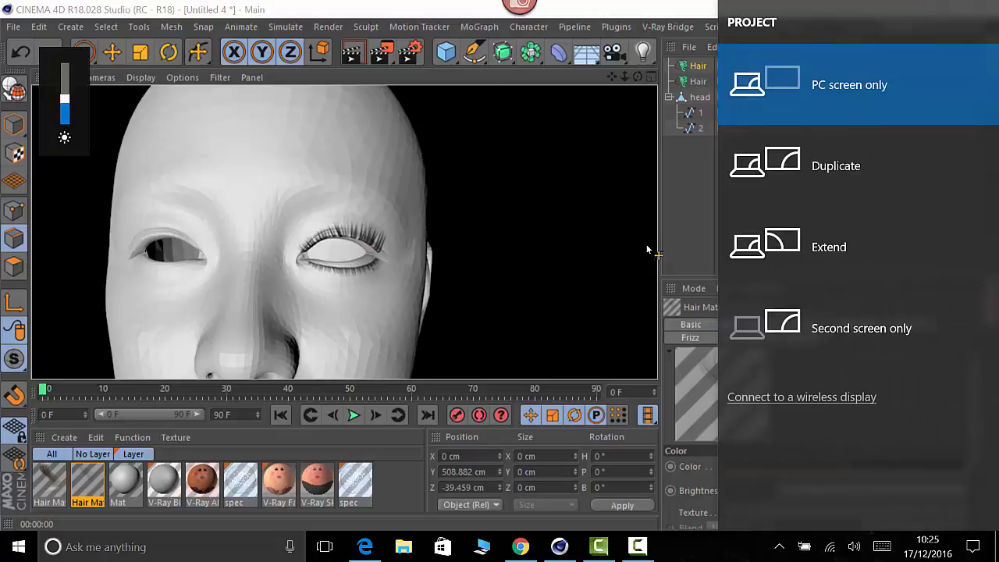
pyautogui.press('super+p')
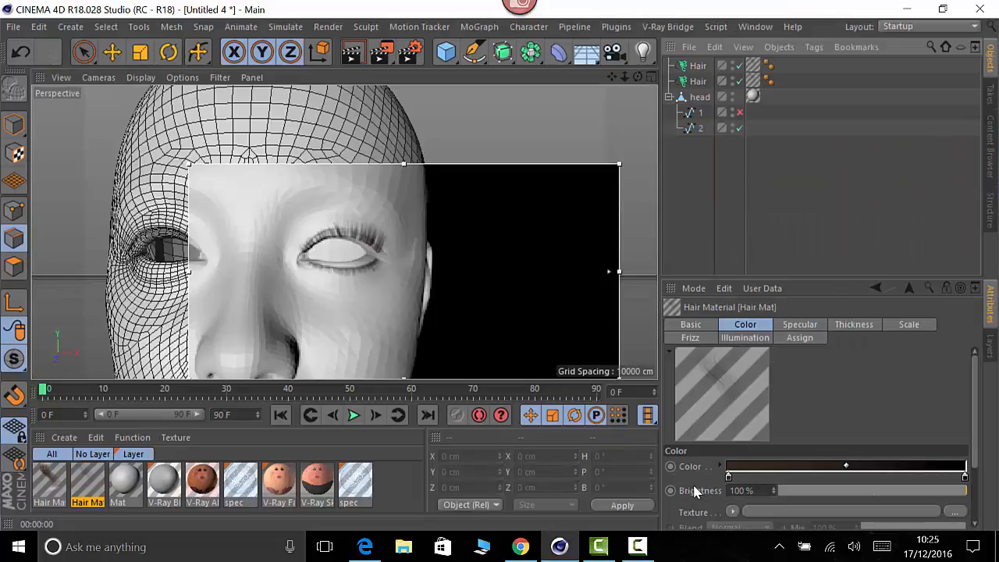
pyautogui.click(637, 546)
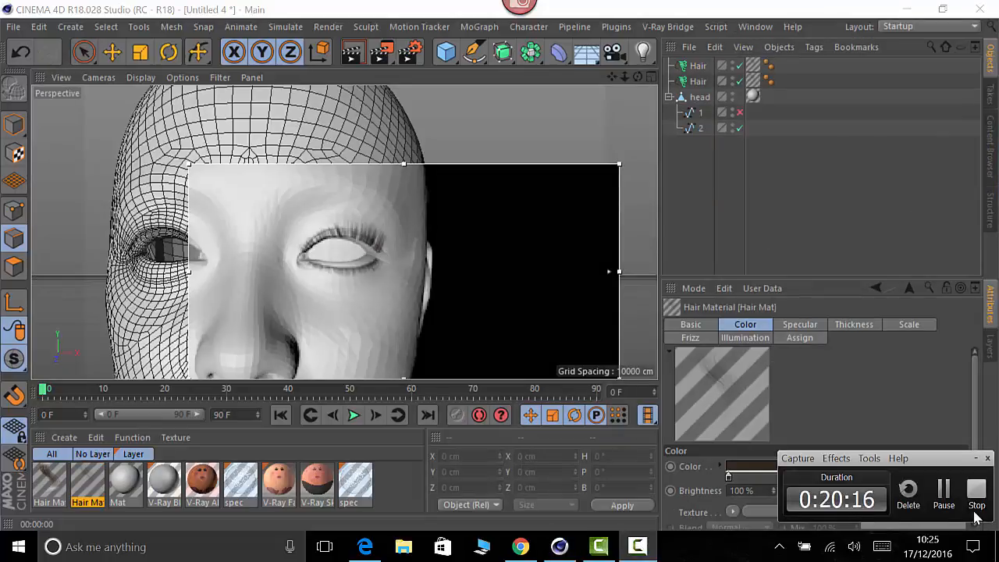